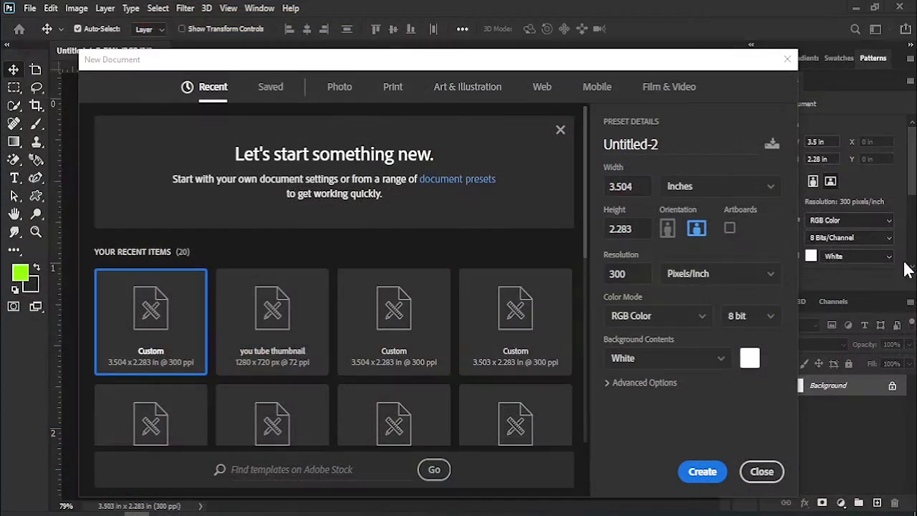
Create a new white 3.504 × 2.283 in document at 300 pixels/inch.
click(647, 192)
click(607, 228)
click(616, 274)
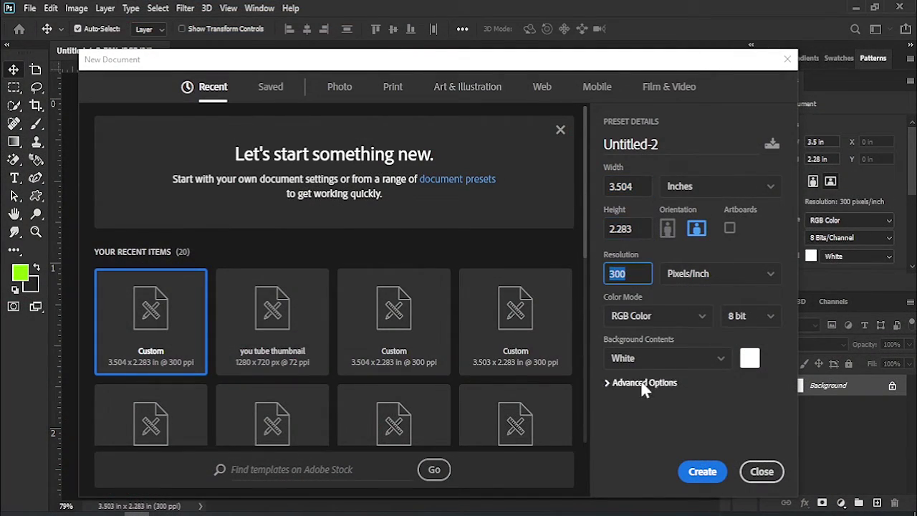
click(690, 473)
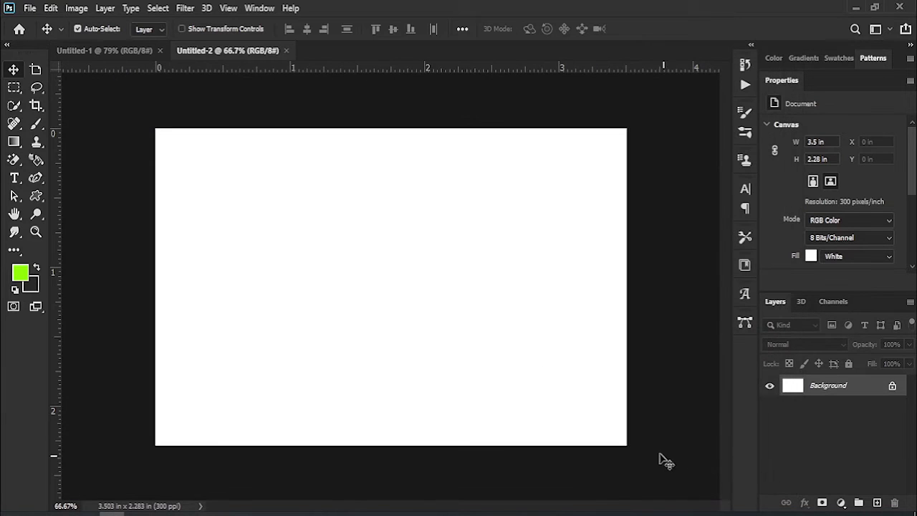
Zoom into the canvas and drag inset guides near the top, bottom, left and right edges.
click(36, 231)
drag(199, 263, 291, 287)
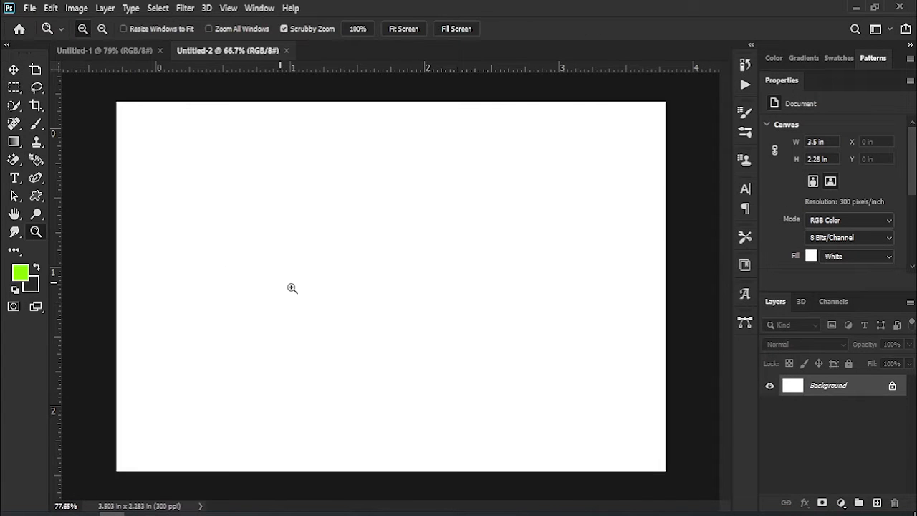
click(13, 69)
drag(256, 71, 272, 120)
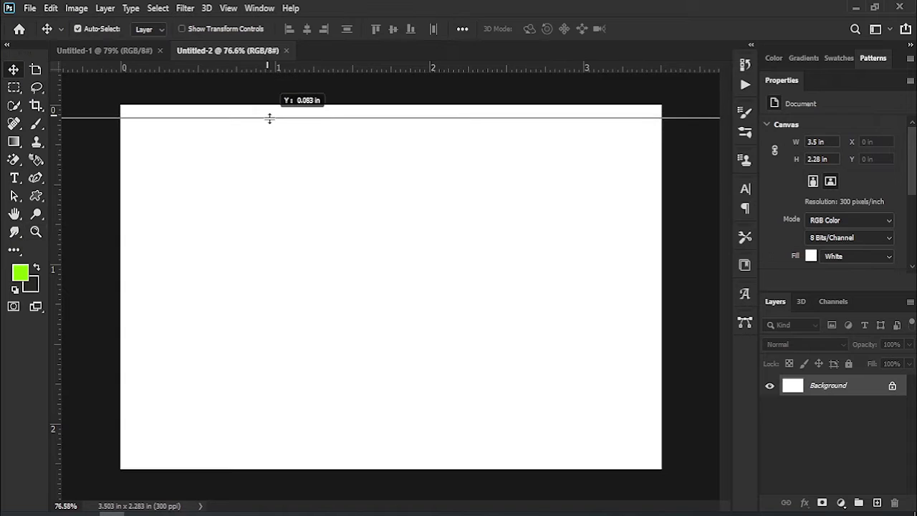
drag(284, 71, 301, 455)
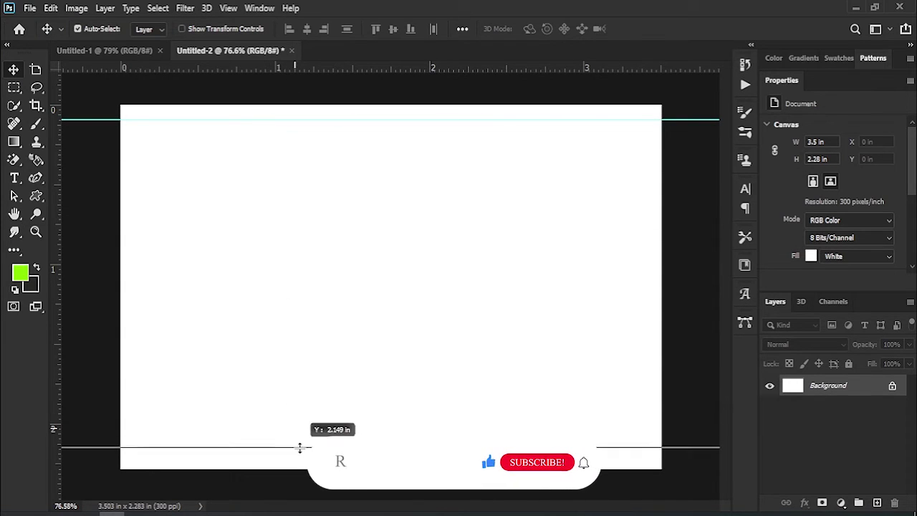
drag(54, 185, 139, 233)
drag(56, 195, 642, 208)
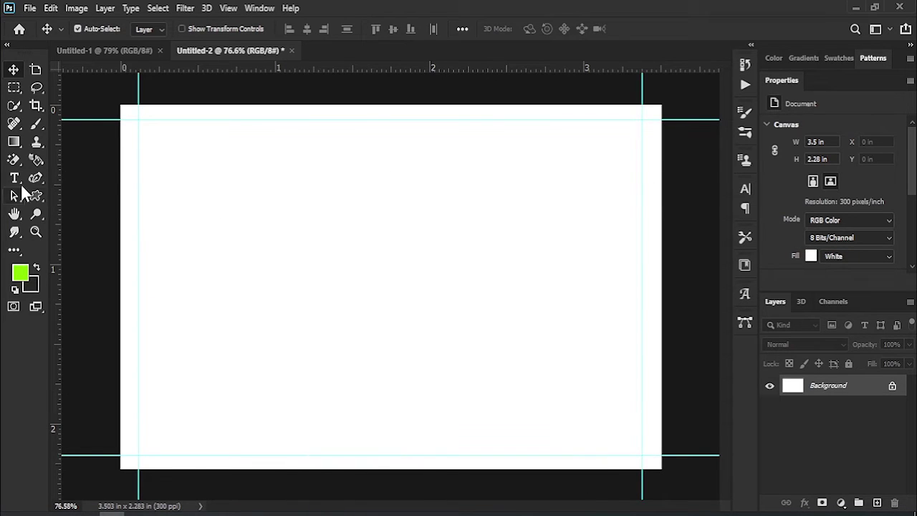
click(842, 506)
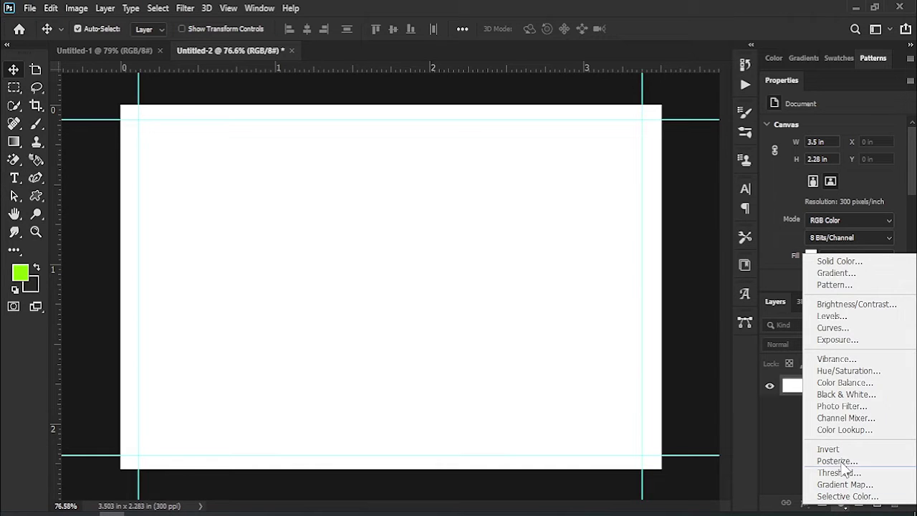
Add a Gradient Fill layer using the dark-maroon-to-red preset at 90°, saved as 'Custom'.
click(837, 271)
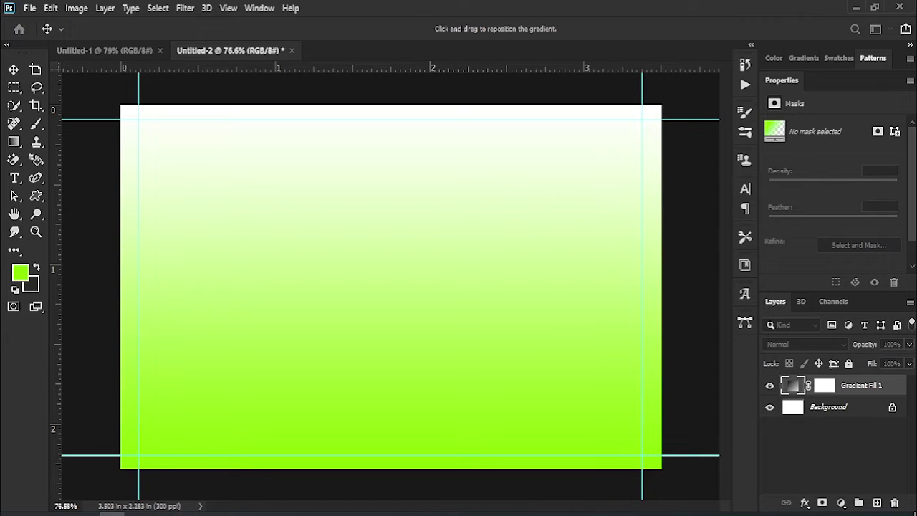
drag(390, 157, 567, 155)
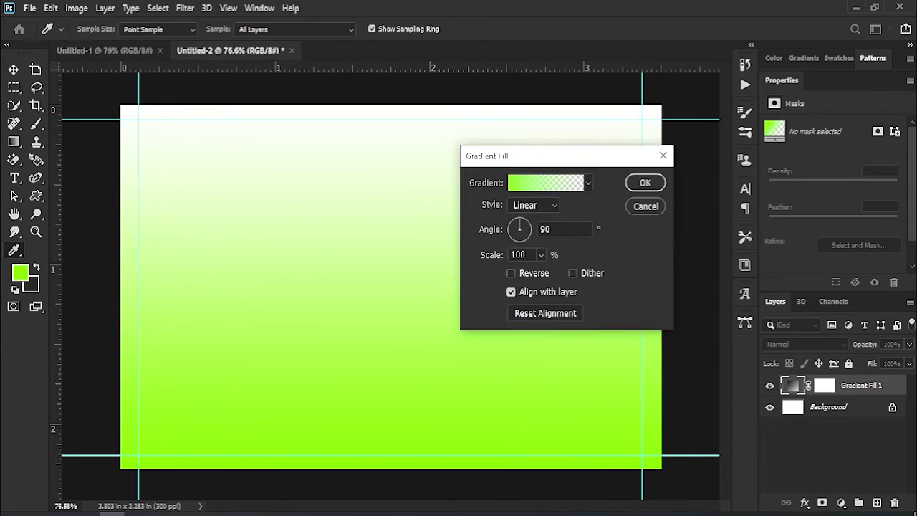
click(546, 182)
drag(389, 160, 594, 84)
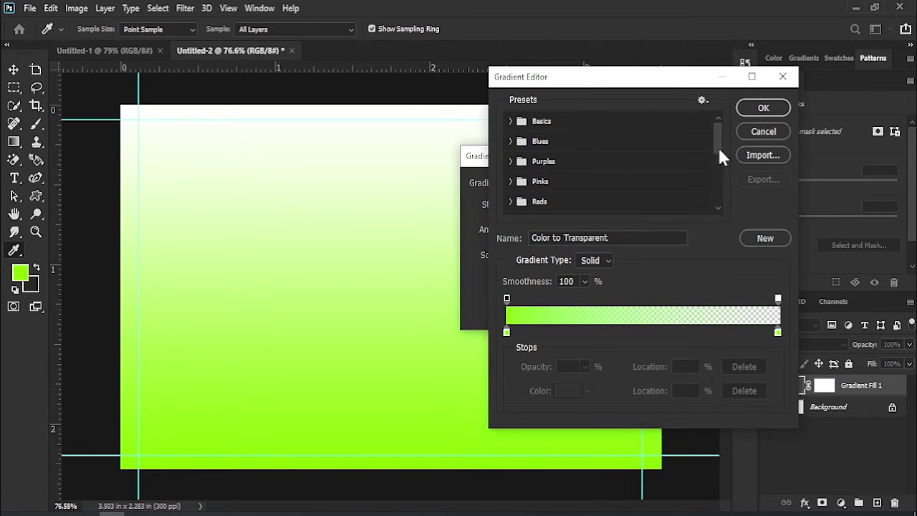
drag(720, 156, 706, 231)
double_click(543, 209)
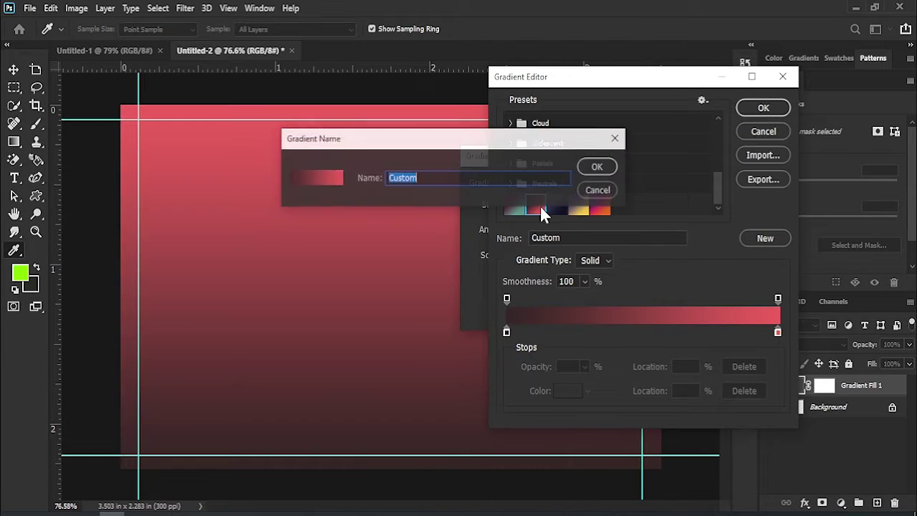
click(598, 167)
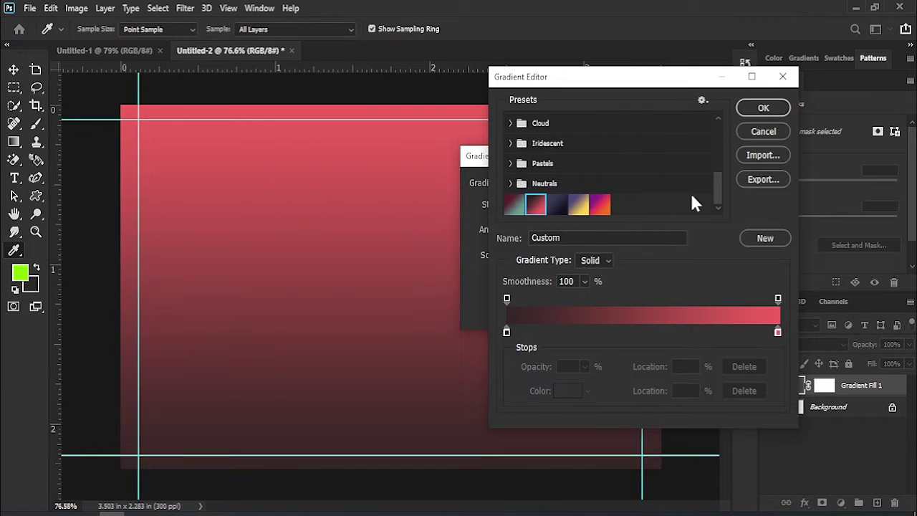
click(770, 106)
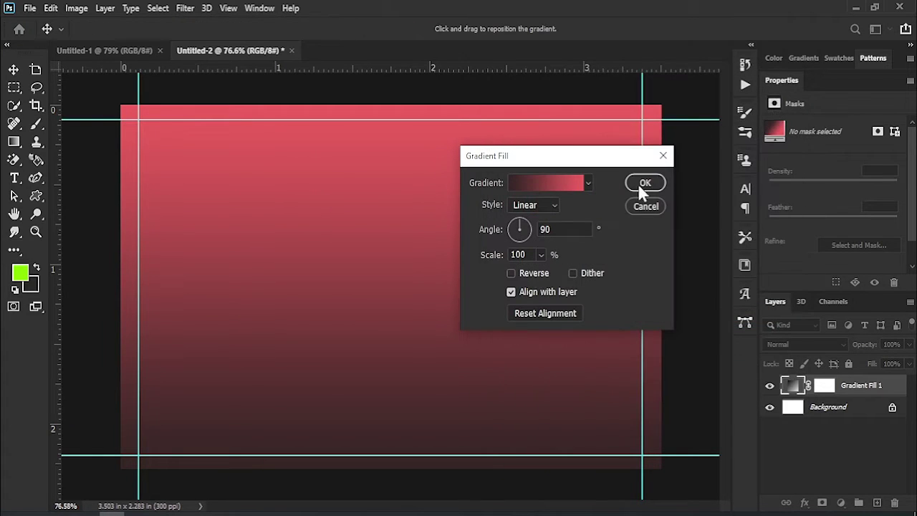
click(546, 181)
Set the gradient's left stop to #352626 and right stop to #ee5f5f.
click(507, 332)
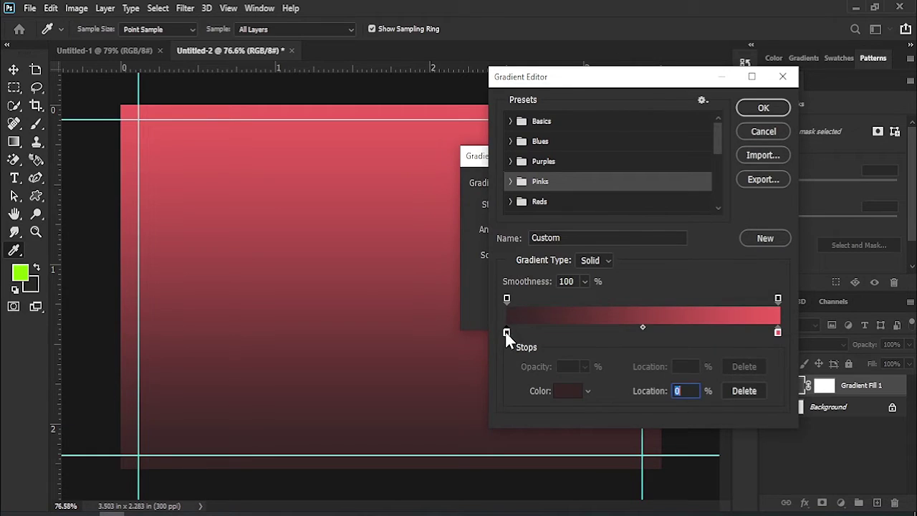
click(566, 392)
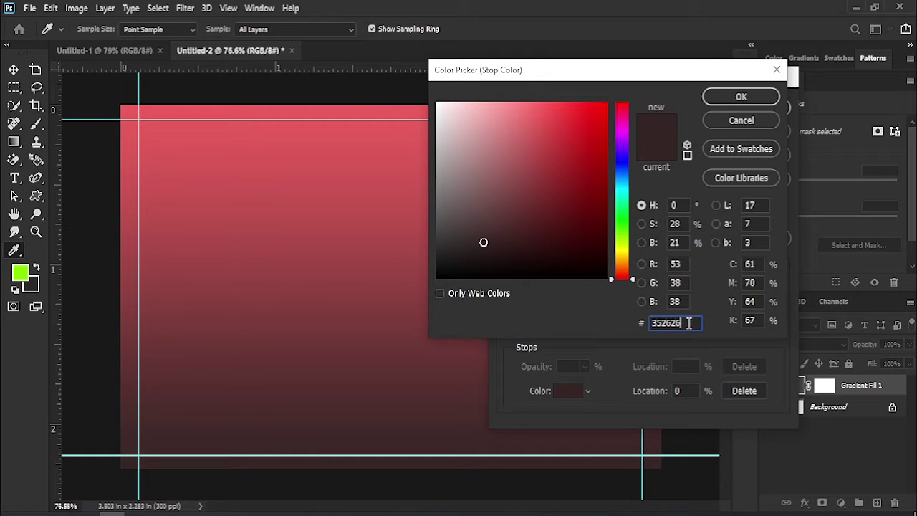
mouse_move(672, 324)
mouse_down()
mouse_move(643, 322)
mouse_move(686, 323)
mouse_up()
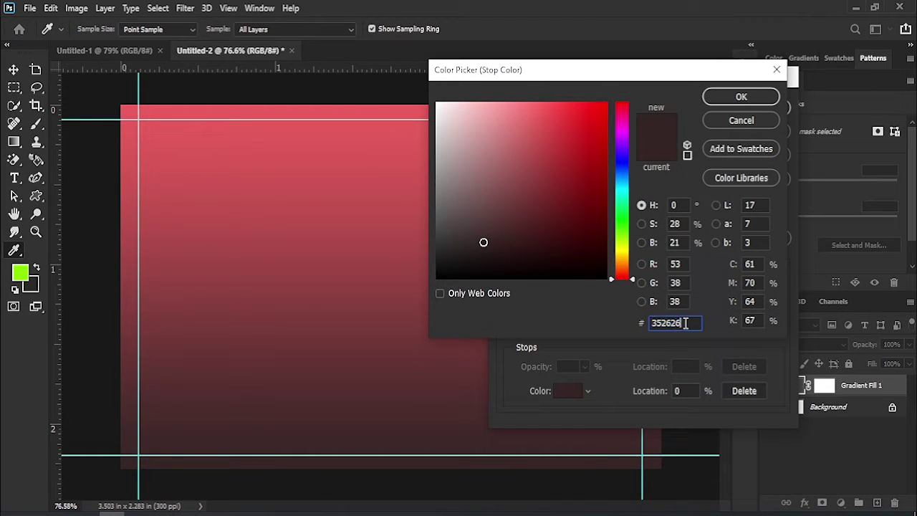
click(742, 98)
click(778, 333)
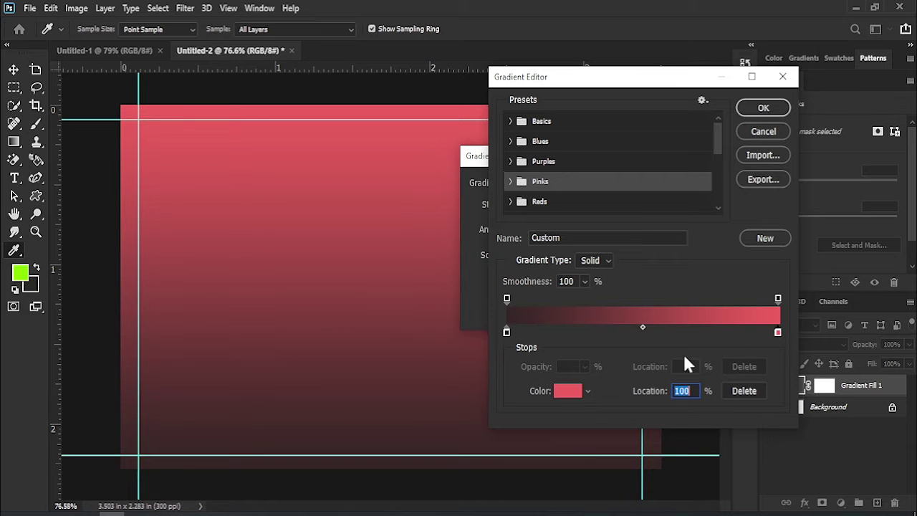
click(579, 393)
click(682, 324)
drag(682, 324, 642, 324)
click(753, 99)
click(764, 107)
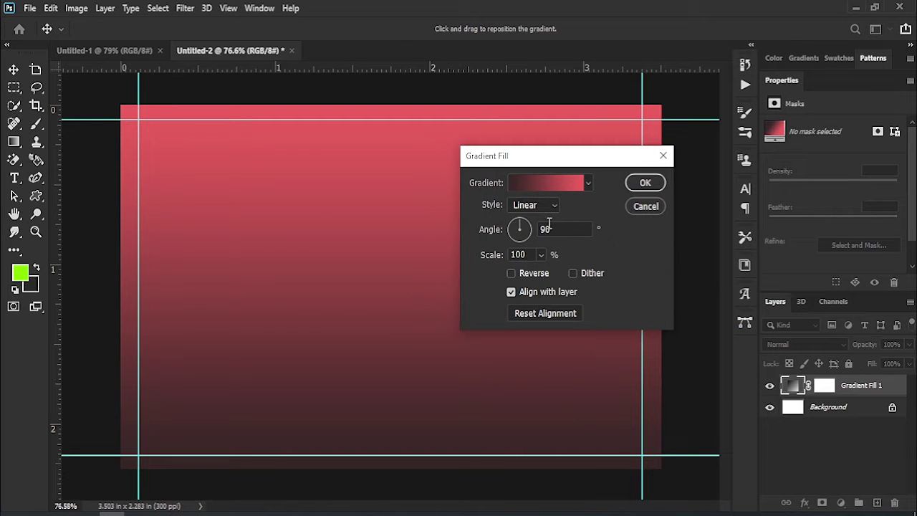
Preview Radial, Angle and Reflected styles, then commit the fill as Linear.
click(546, 222)
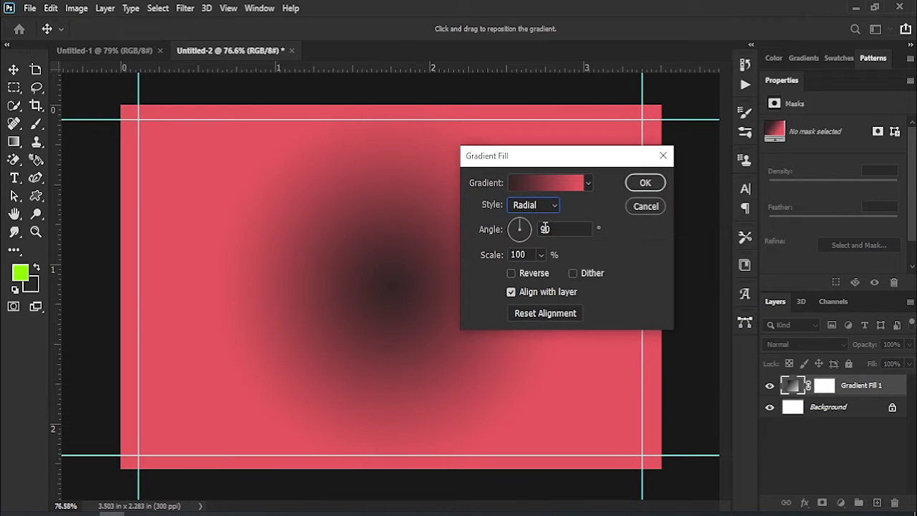
click(537, 207)
click(542, 234)
click(556, 206)
click(546, 244)
click(542, 202)
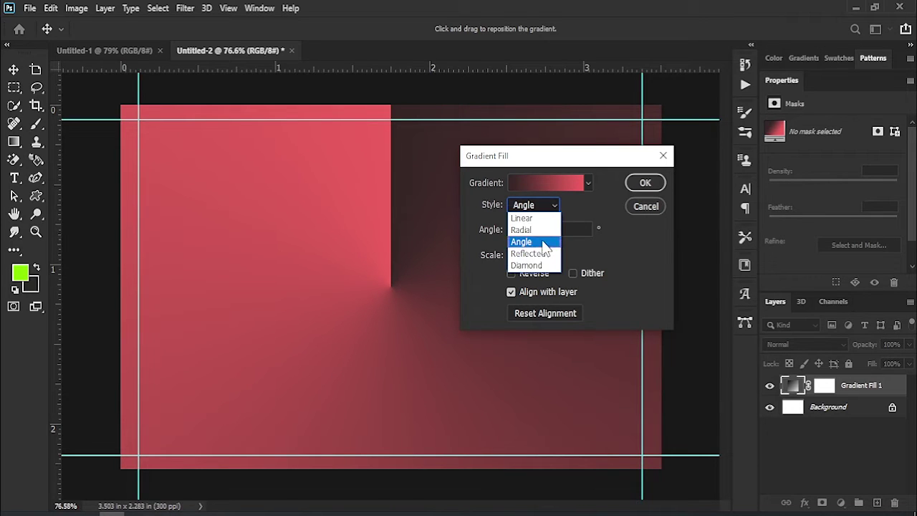
click(540, 247)
click(541, 207)
click(536, 214)
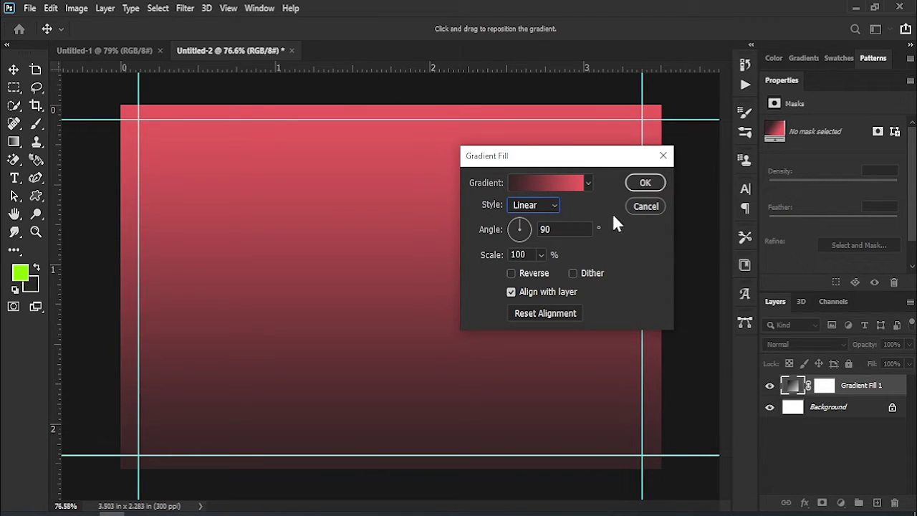
click(643, 183)
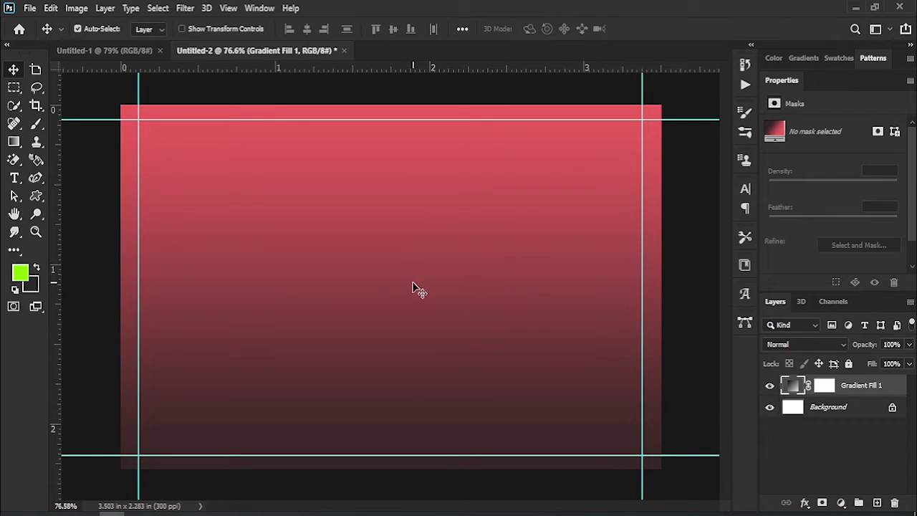
Draw a 632 × 632 px circle between the horizontal guides and centre it on the card.
click(36, 196)
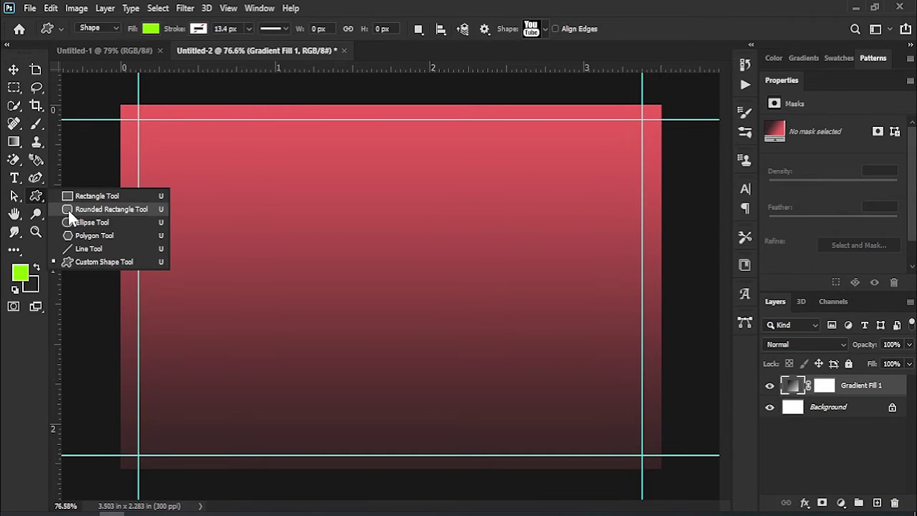
click(79, 223)
mouse_move(264, 164)
mouse_down()
mouse_move(488, 382)
mouse_move(582, 451)
mouse_up()
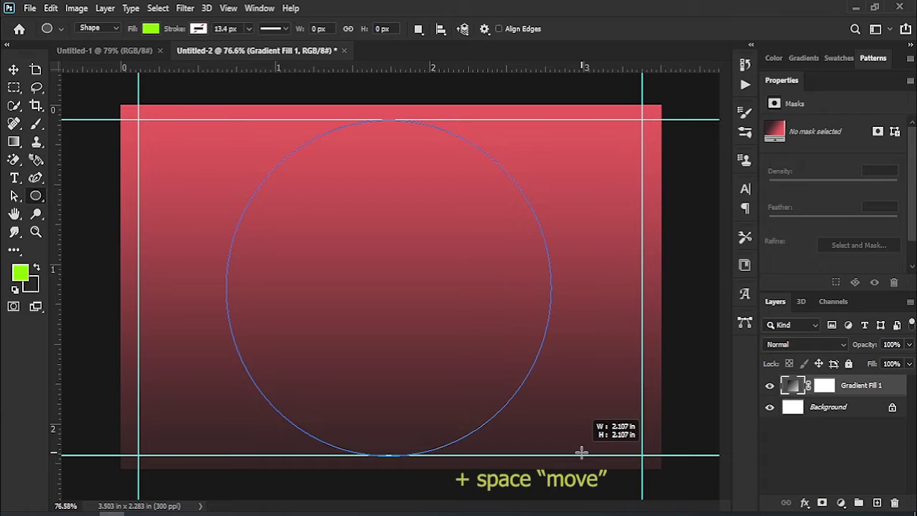
drag(582, 451, 582, 450)
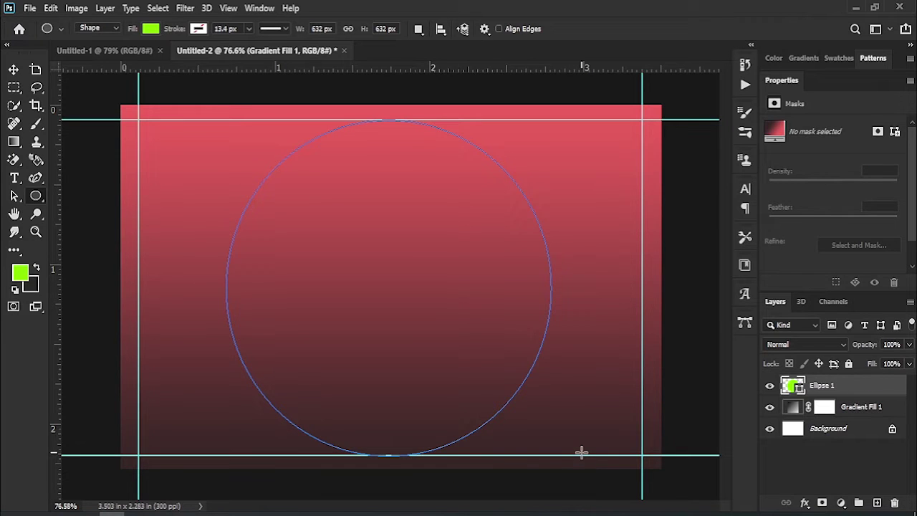
click(14, 69)
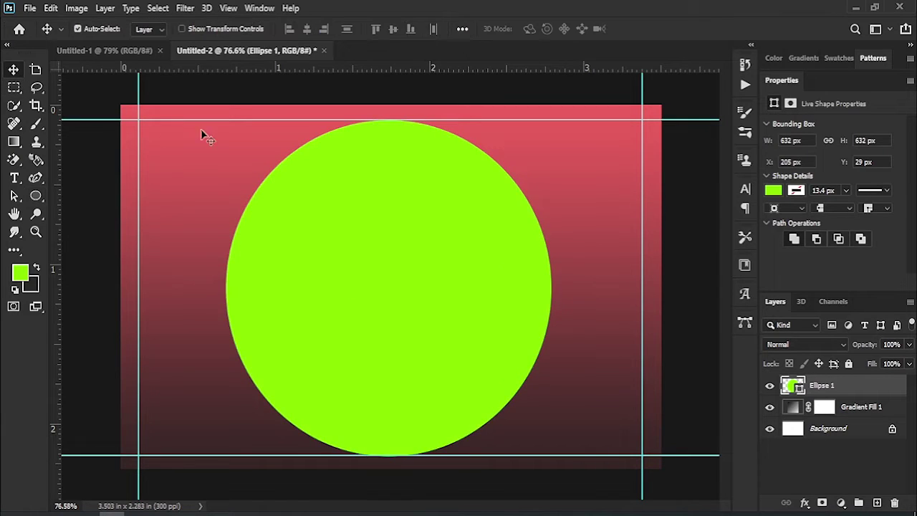
drag(409, 270, 409, 273)
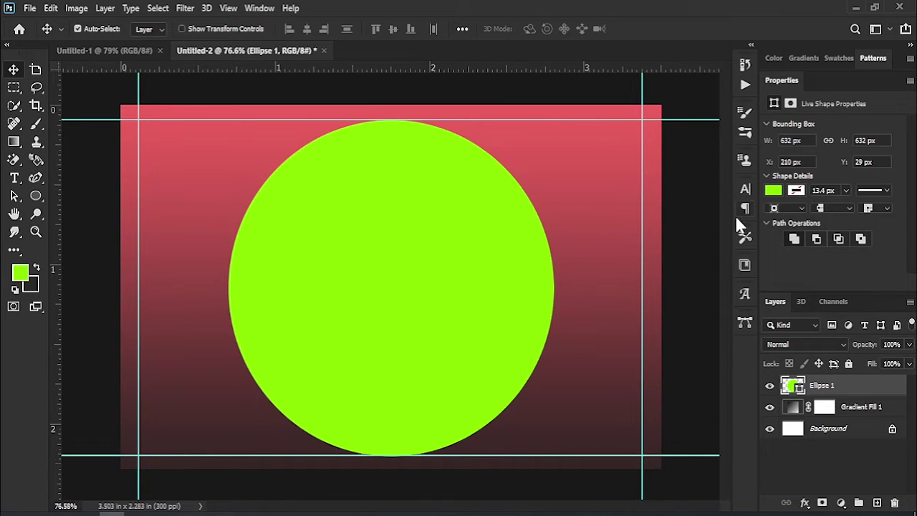
Change the circle's fill from green to off-white #e3ecd9.
click(775, 191)
click(739, 217)
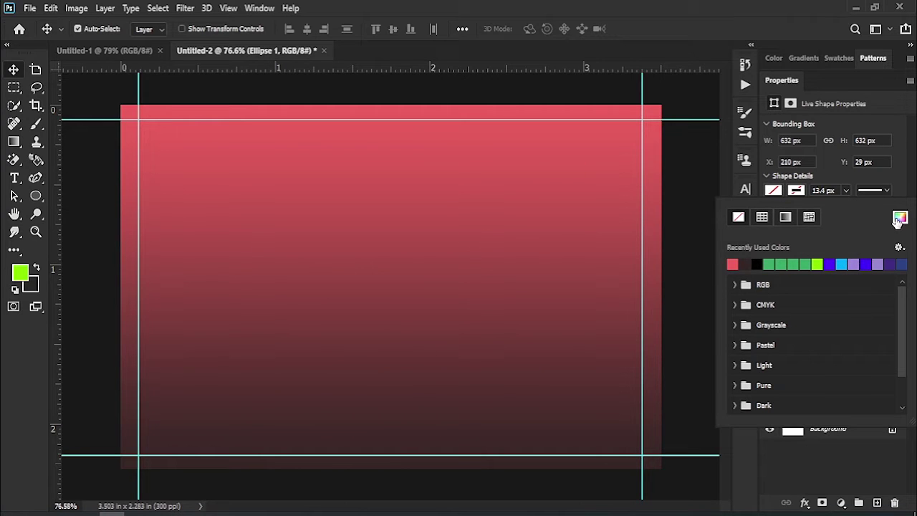
click(899, 220)
drag(478, 135, 439, 103)
click(741, 96)
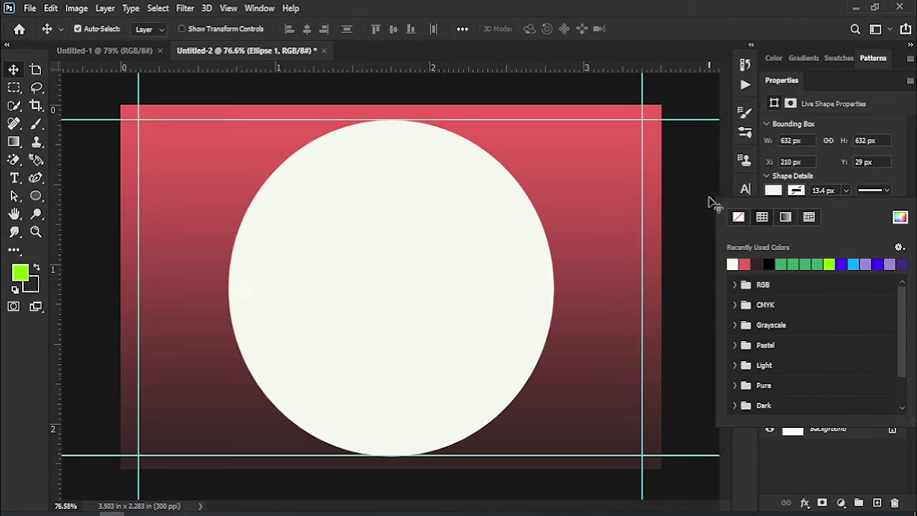
click(902, 185)
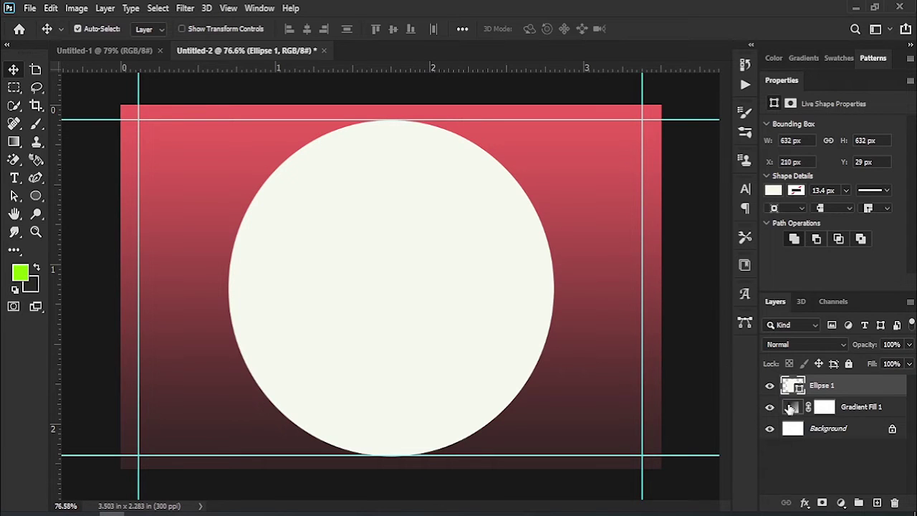
Add an Inner Shadow layer style to Ellipse 1 with a near-black colour.
double_click(870, 397)
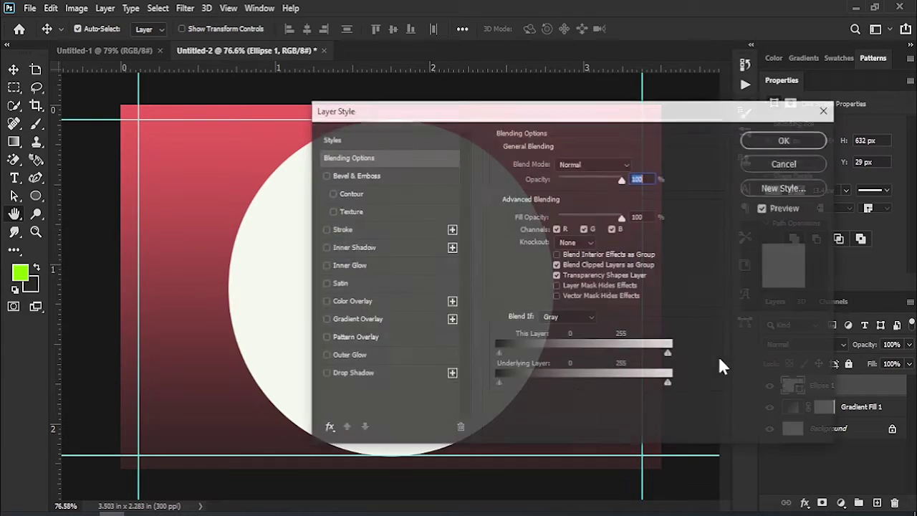
drag(491, 115, 725, 104)
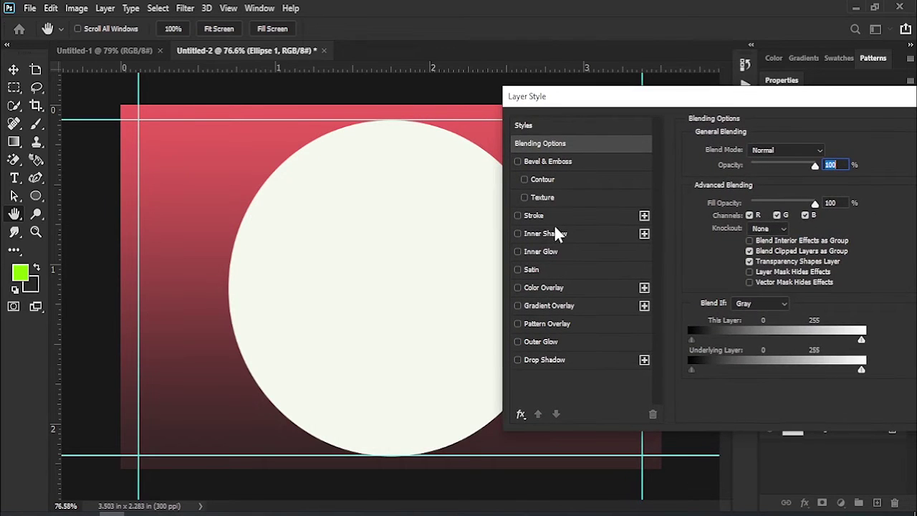
click(530, 235)
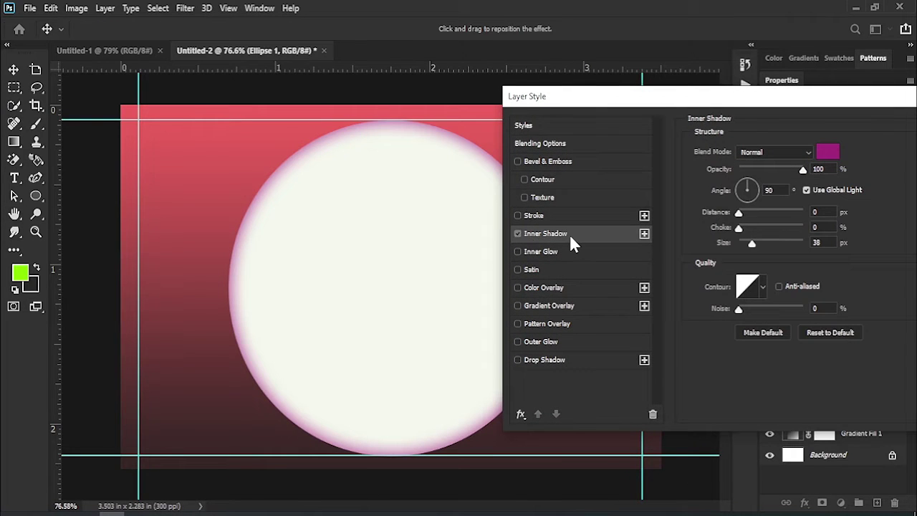
click(828, 152)
mouse_move(511, 222)
mouse_down()
mouse_move(517, 236)
mouse_move(455, 263)
mouse_move(455, 234)
mouse_move(459, 260)
mouse_move(446, 245)
mouse_up()
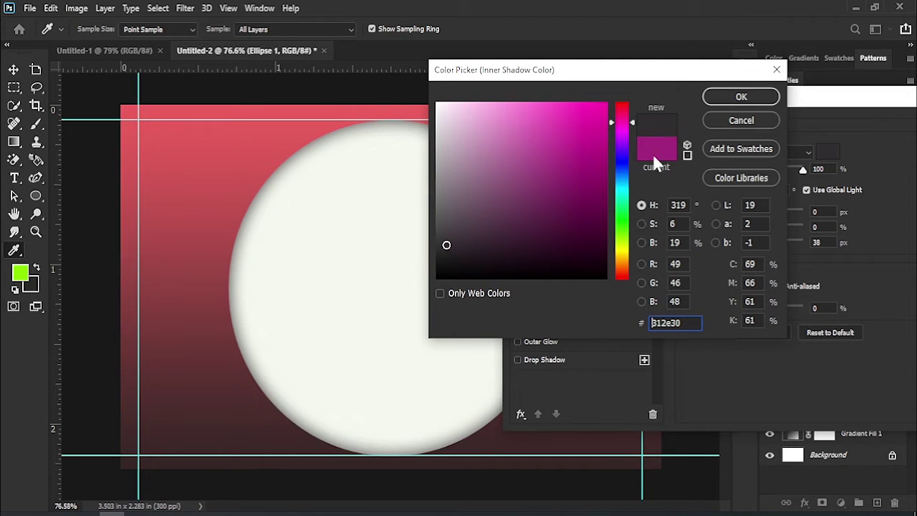
click(713, 95)
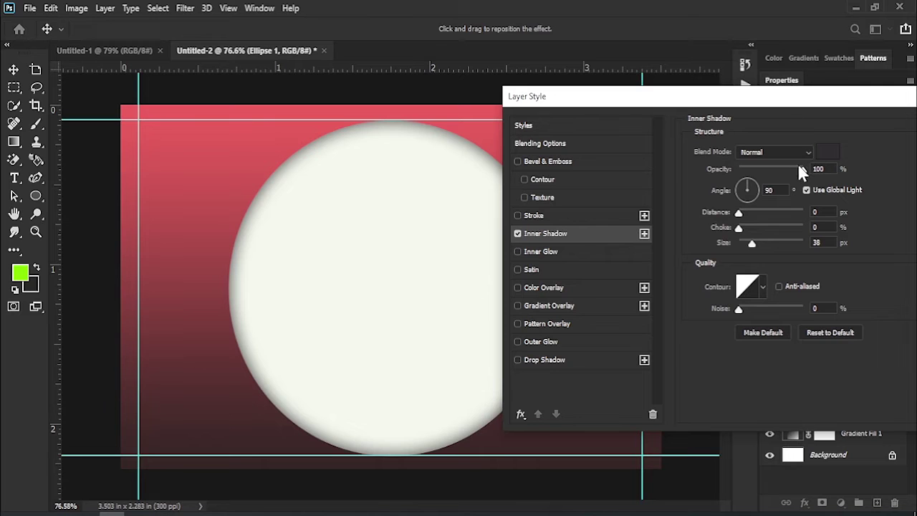
Set the inner shadow to 81 px size and 70% opacity and apply it.
drag(758, 240, 763, 244)
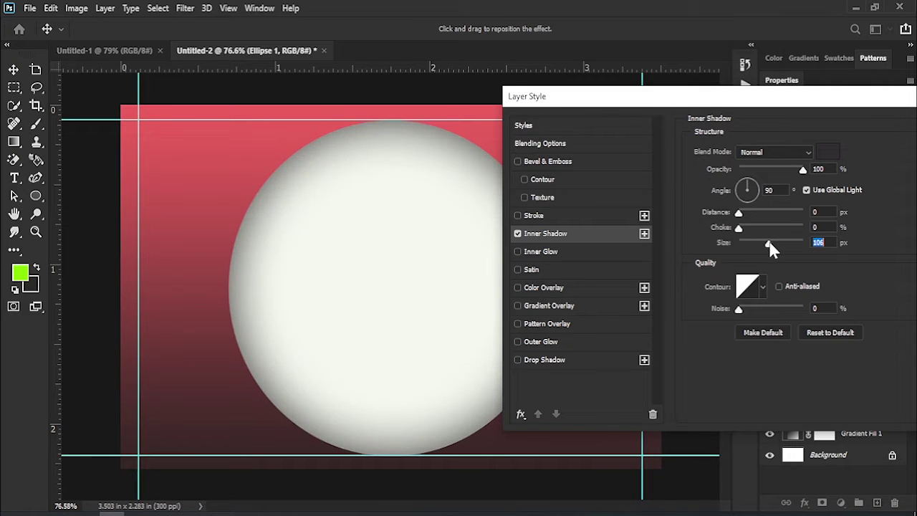
drag(802, 170, 778, 171)
drag(762, 243, 766, 247)
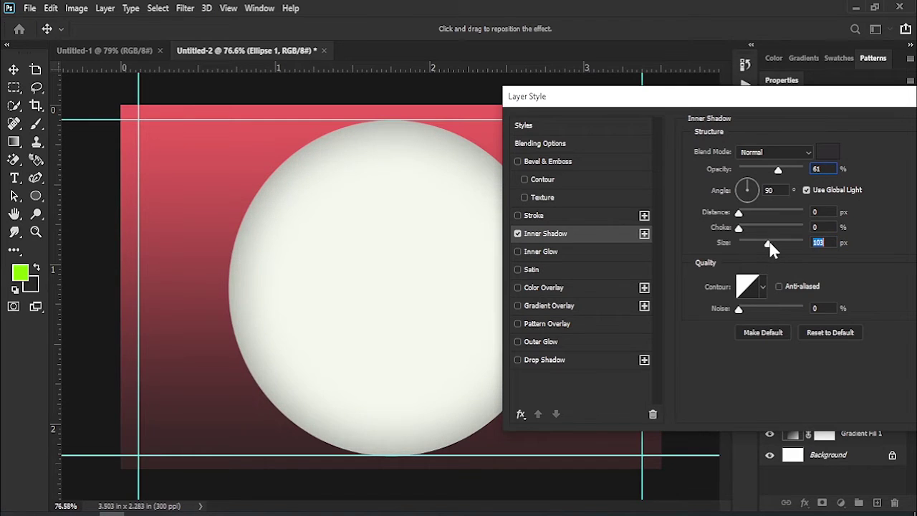
drag(784, 166, 786, 166)
drag(776, 96, 488, 100)
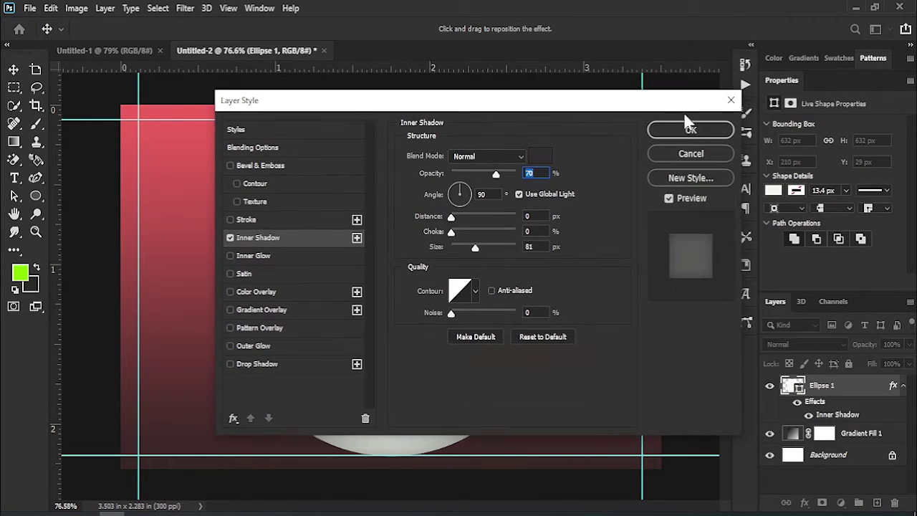
click(688, 129)
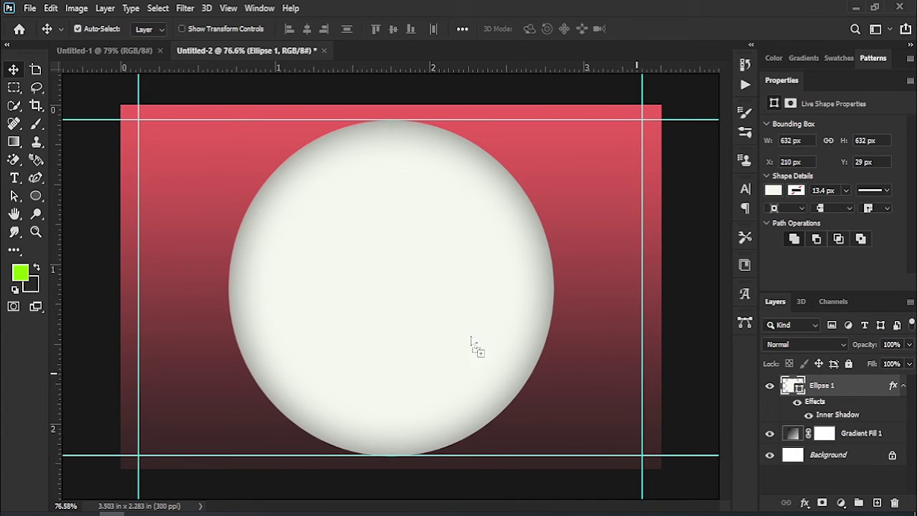
Place the RG logo from 2.png, scaled to 42.82% and centred on the circle.
drag(405, 258, 405, 260)
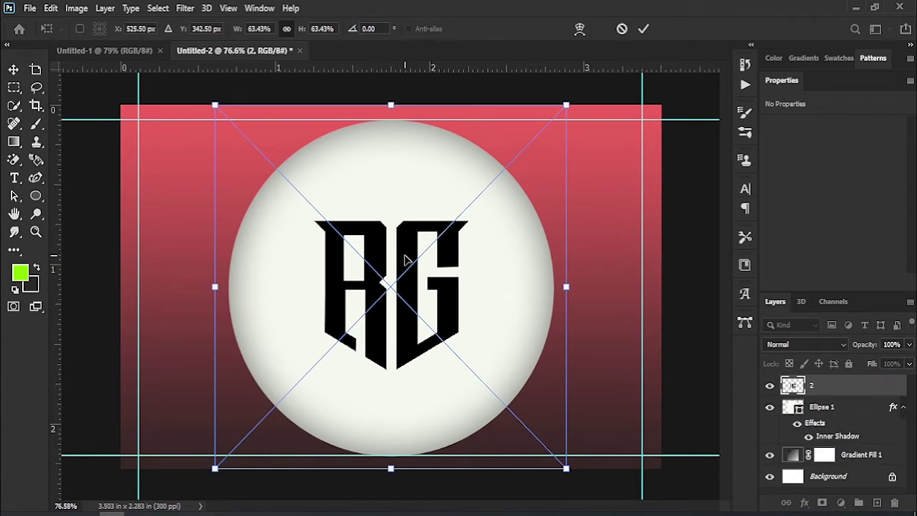
drag(564, 104, 461, 221)
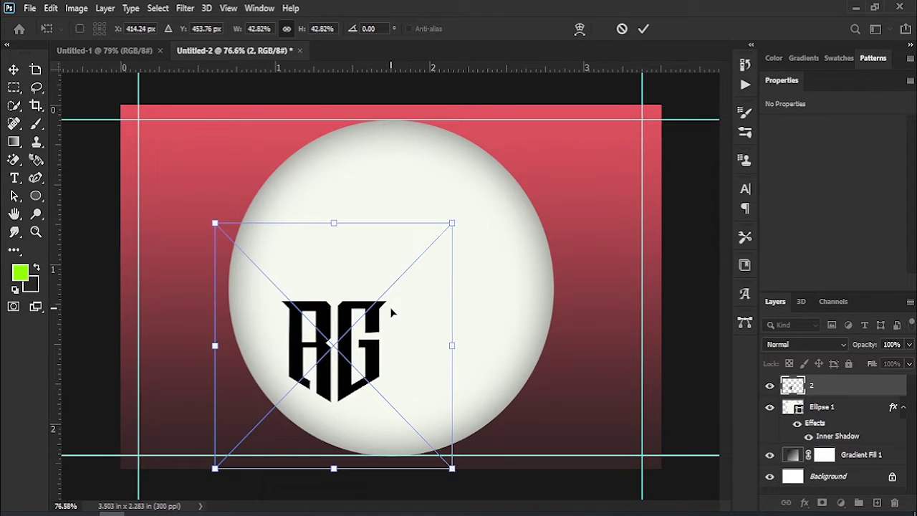
drag(390, 310, 441, 250)
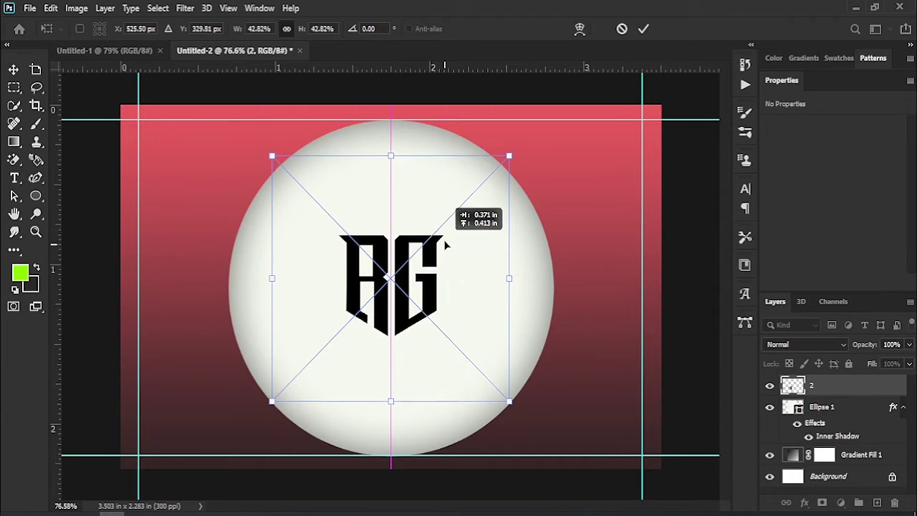
drag(443, 250, 448, 238)
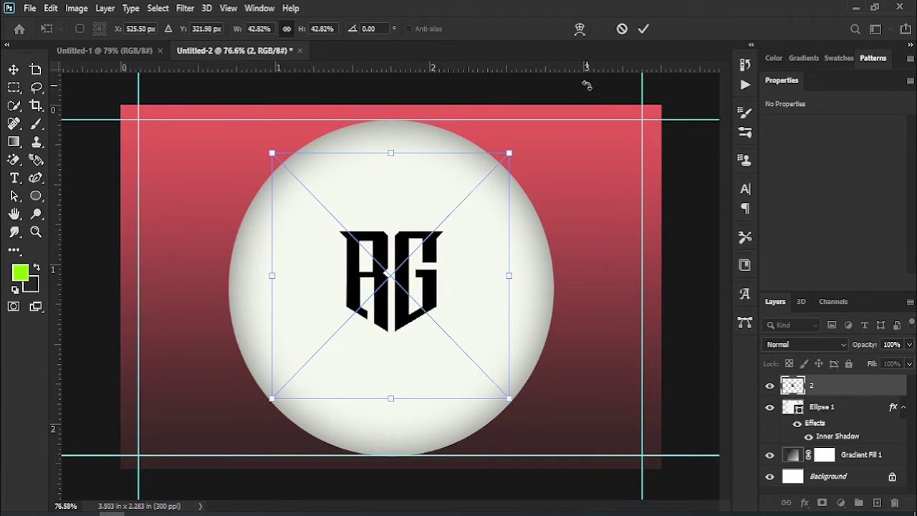
click(644, 28)
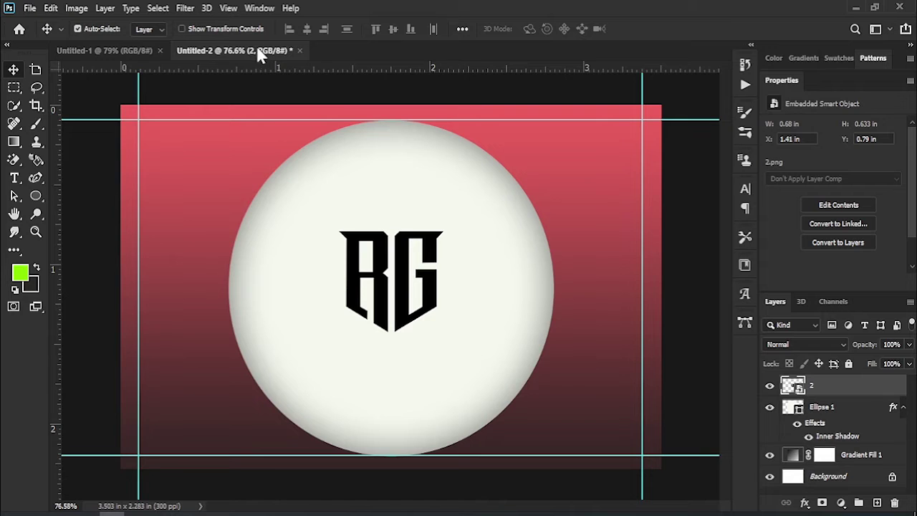
Check Untitled-1, then select Untitled-2's Gradient Fill 1 layer.
click(98, 46)
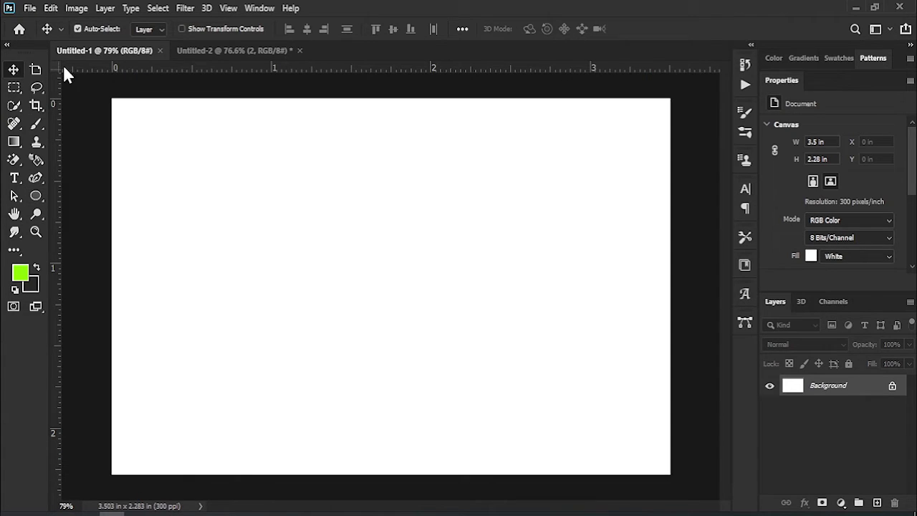
click(197, 50)
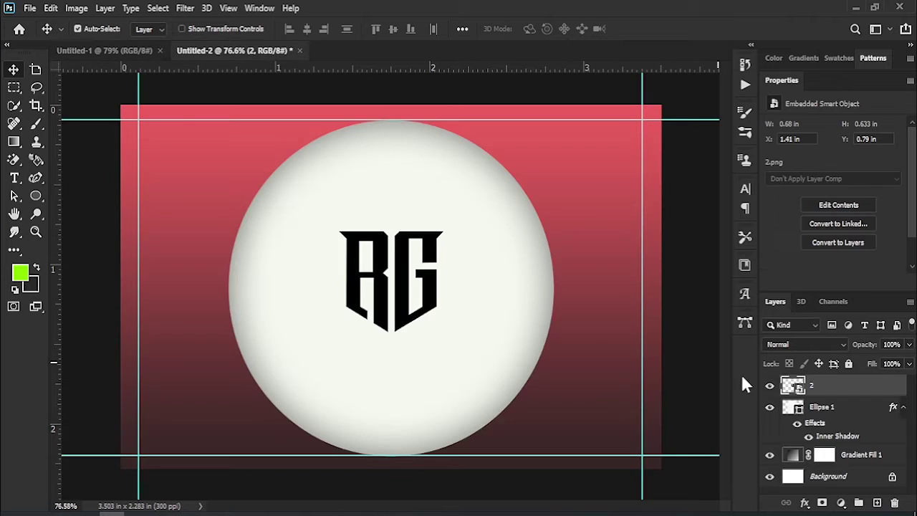
click(855, 464)
key(ctrl)
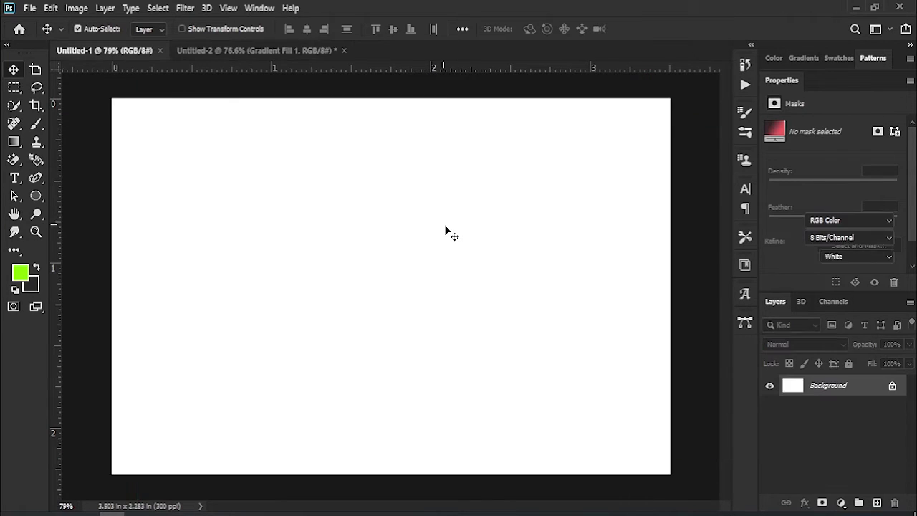
Copy Gradient Fill 1 into Untitled-1 and add a 784 px circle at its lower right.
drag(109, 52, 447, 231)
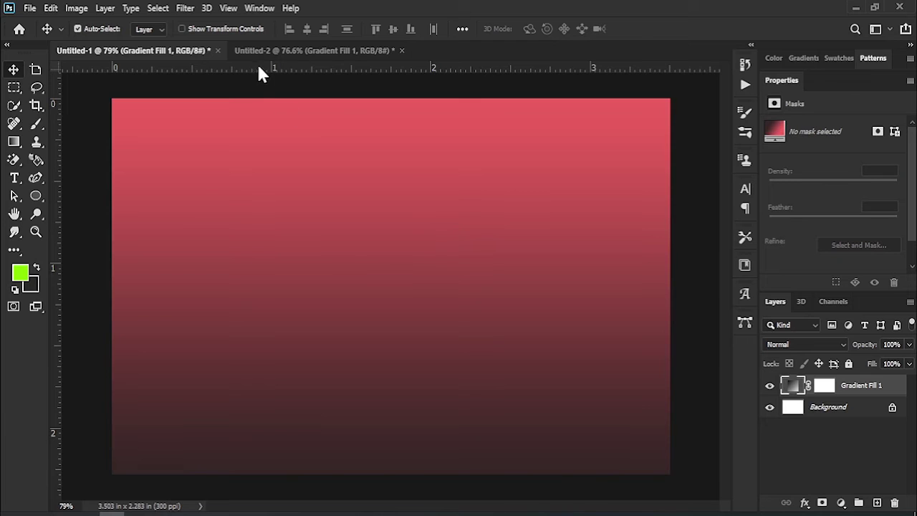
click(36, 197)
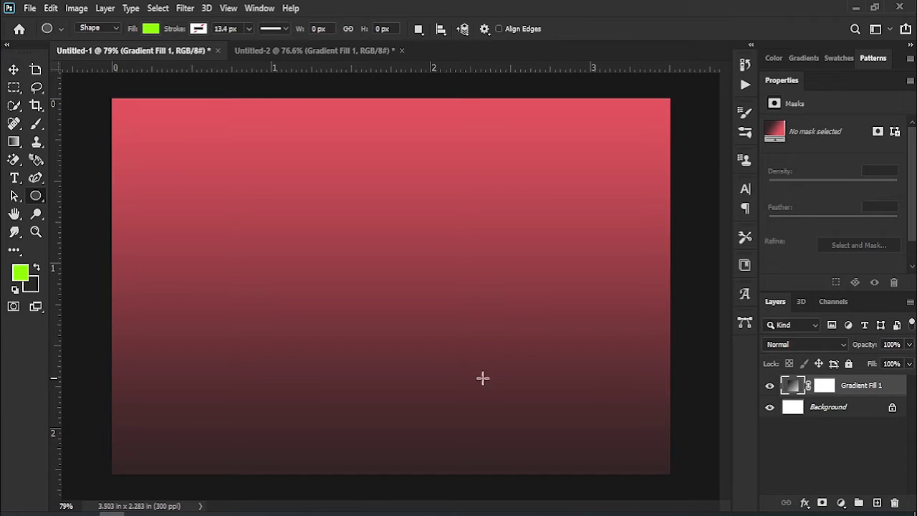
drag(357, 206, 587, 459)
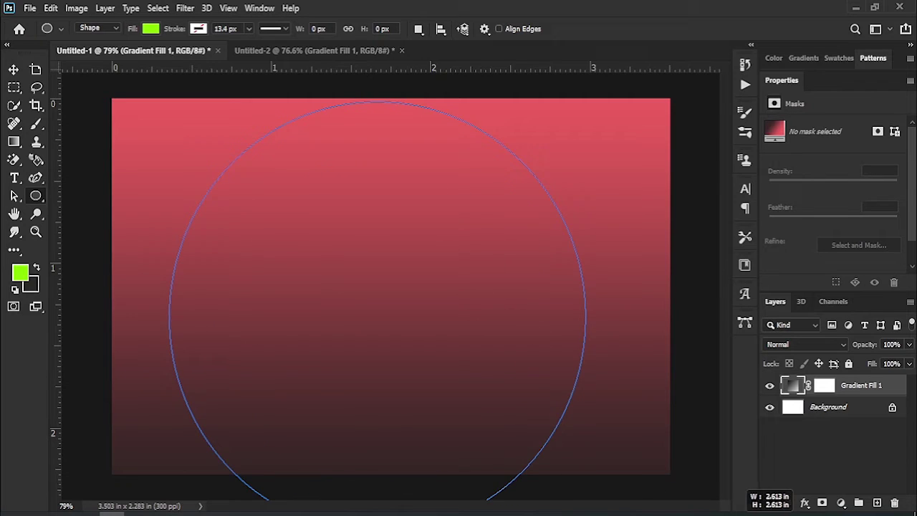
drag(587, 459, 586, 512)
click(13, 69)
mouse_move(358, 236)
mouse_down()
mouse_move(512, 329)
mouse_move(530, 380)
mouse_up()
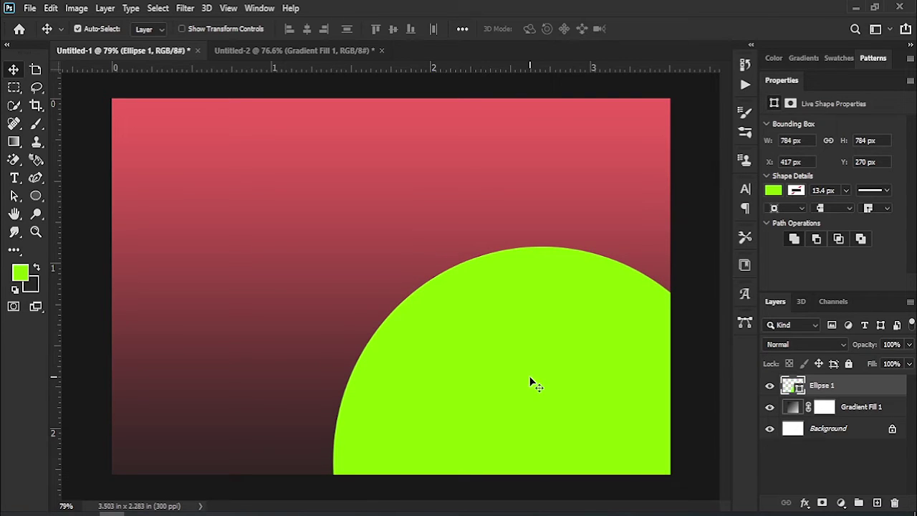
Read Ellipse 1's fill colour in Untitled-2's Color Picker without changing it.
click(296, 51)
click(809, 403)
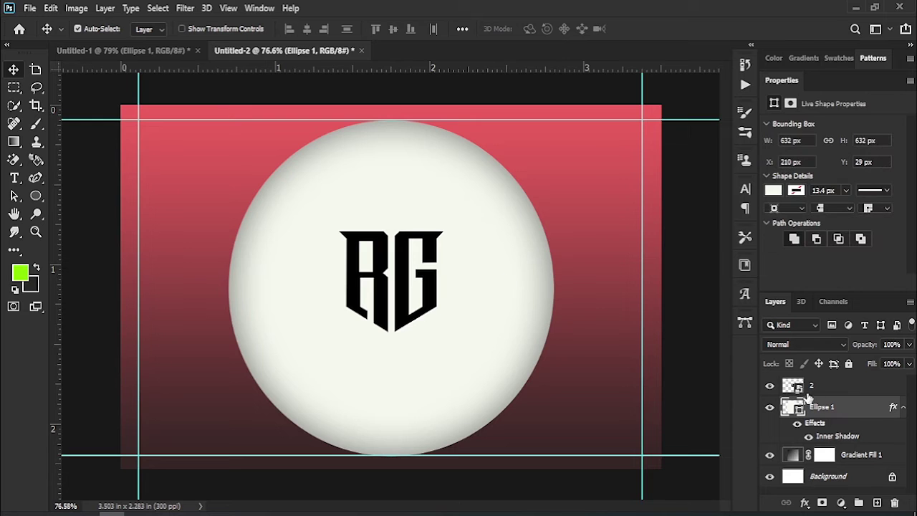
click(775, 191)
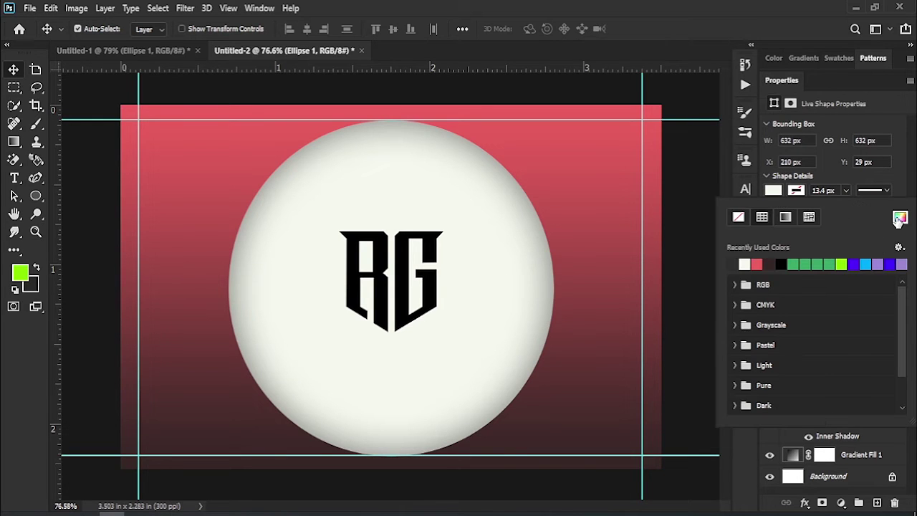
click(899, 218)
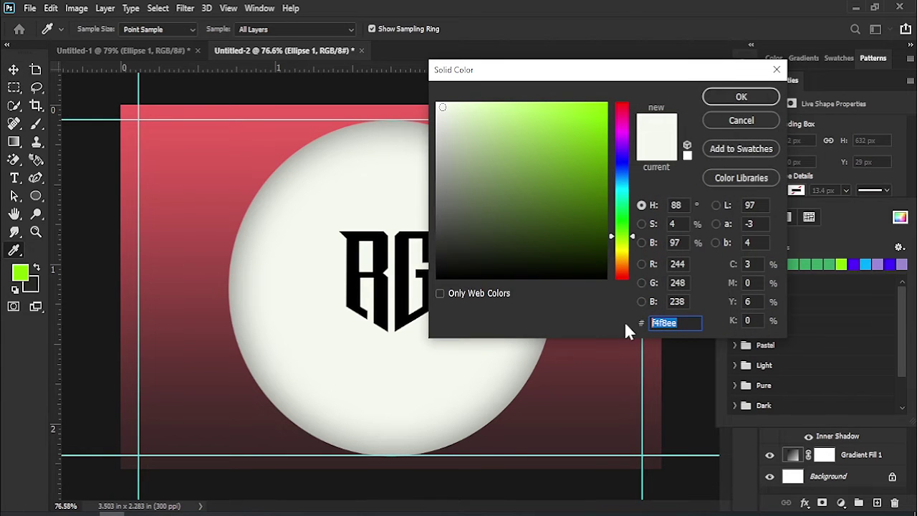
click(771, 122)
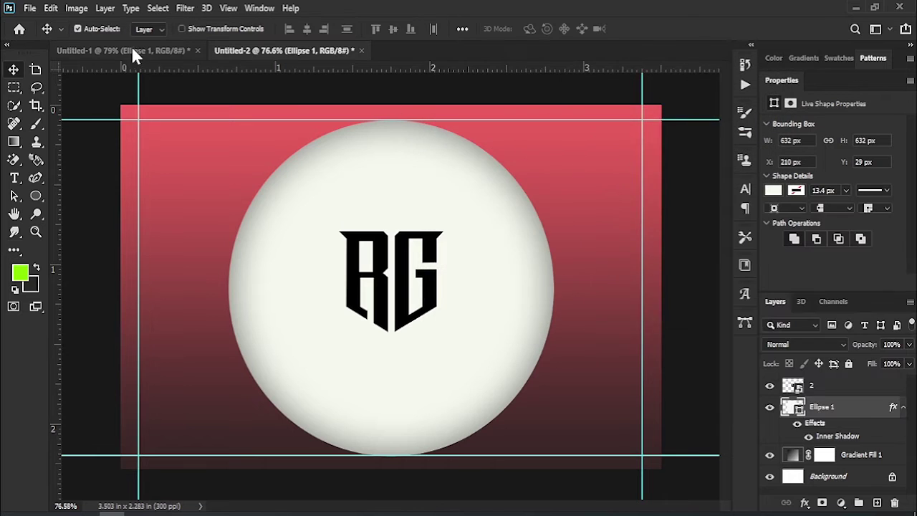
Recolour Untitled-1's circle to #f4f8ee and drag out a copy of it.
click(133, 51)
click(772, 192)
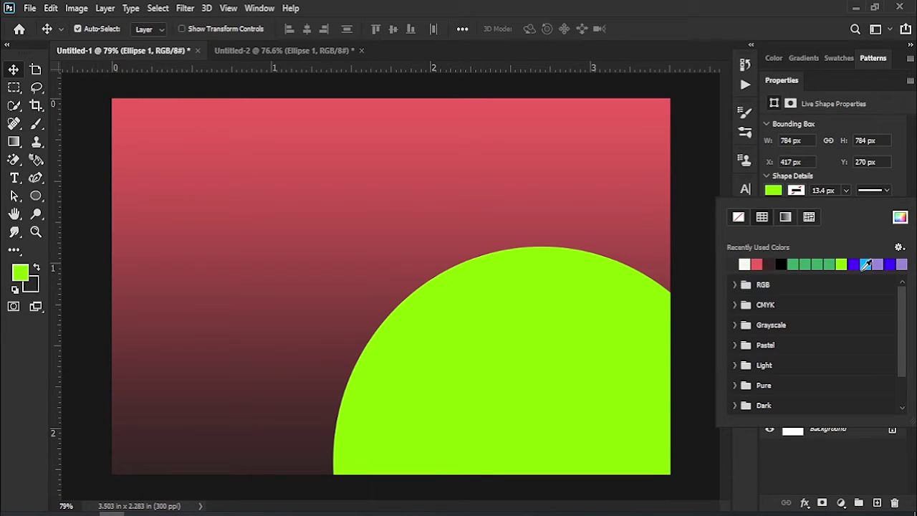
click(900, 218)
text(f4f8ee)
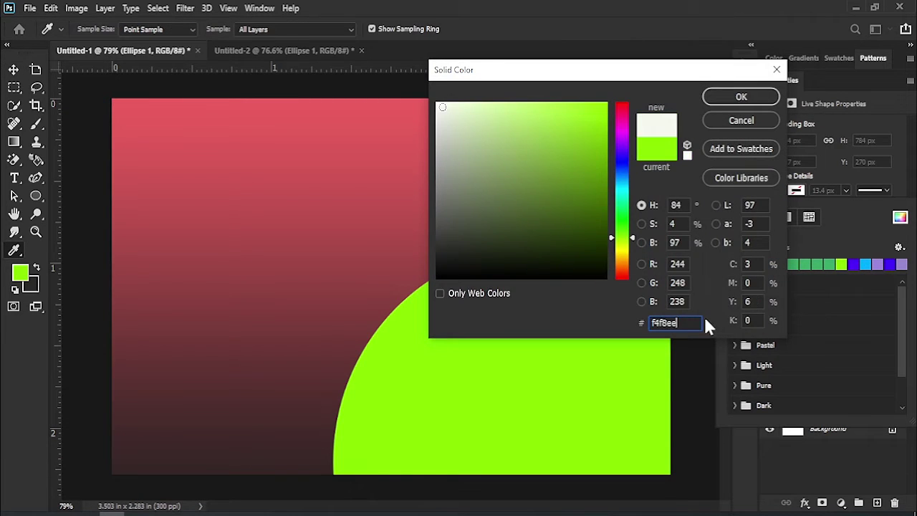
click(724, 94)
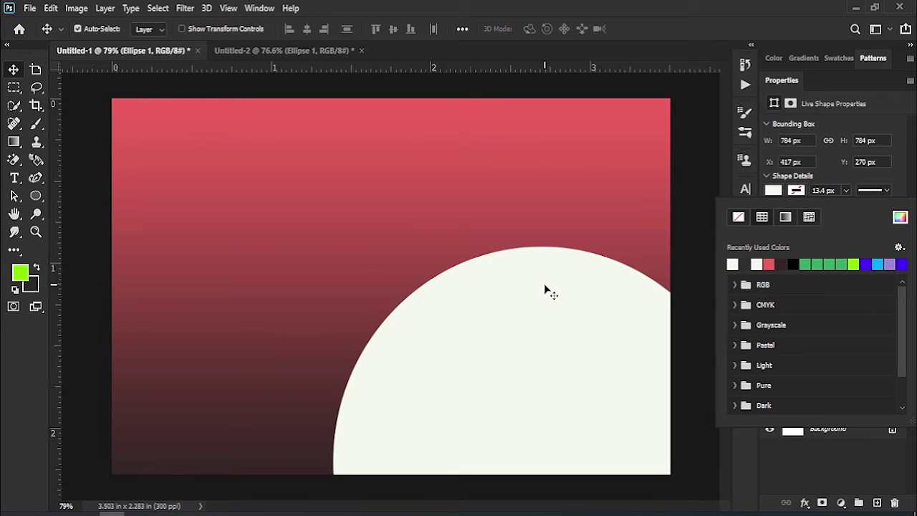
drag(450, 337, 179, 151)
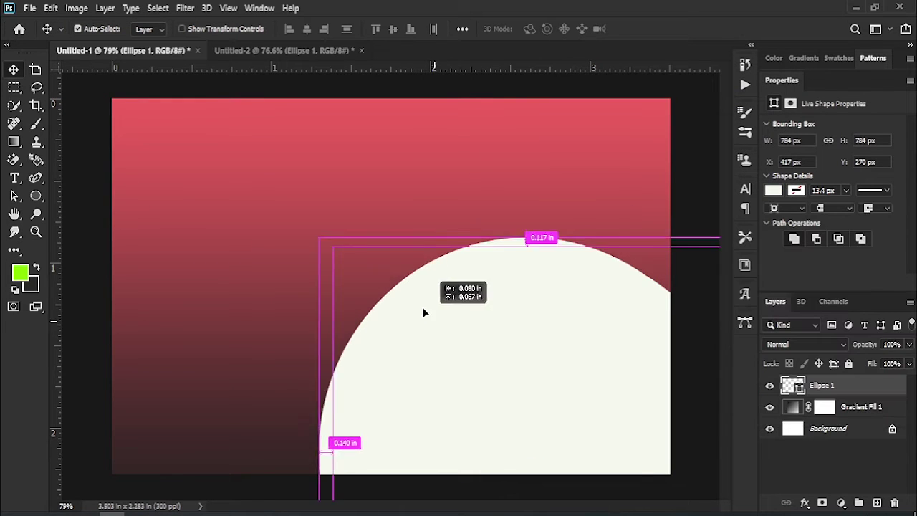
Scale the circle copy to about 76% (598 px) and set it over the top-left corner.
drag(208, 185, 219, 184)
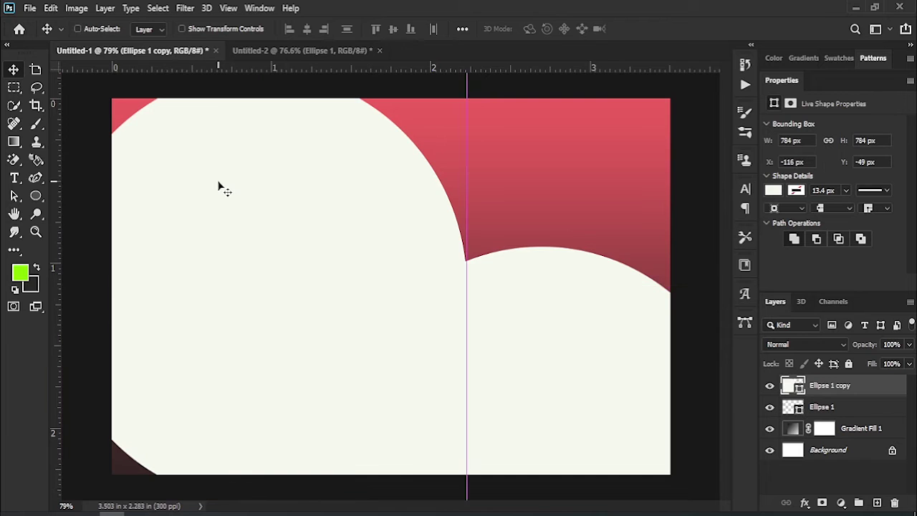
key(ctrl+t)
drag(465, 287, 313, 287)
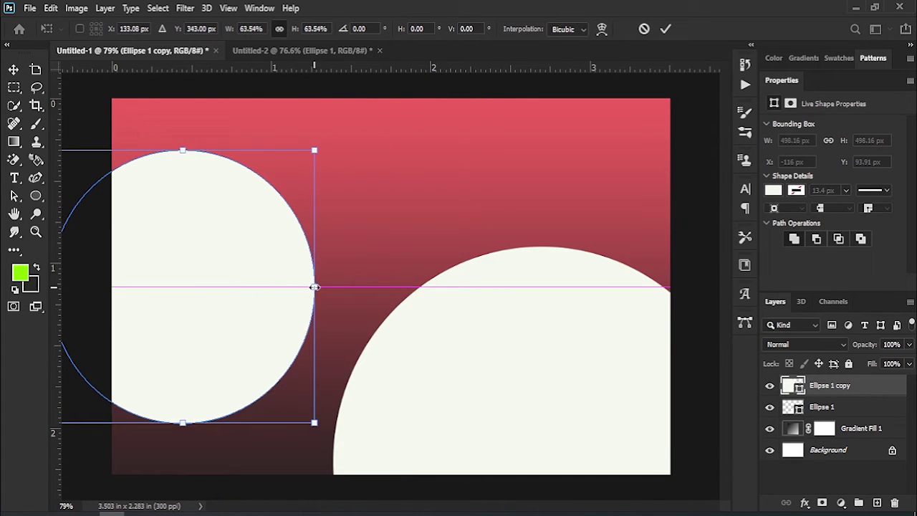
mouse_move(266, 311)
mouse_down()
mouse_move(287, 126)
mouse_move(250, 197)
mouse_move(283, 185)
mouse_up()
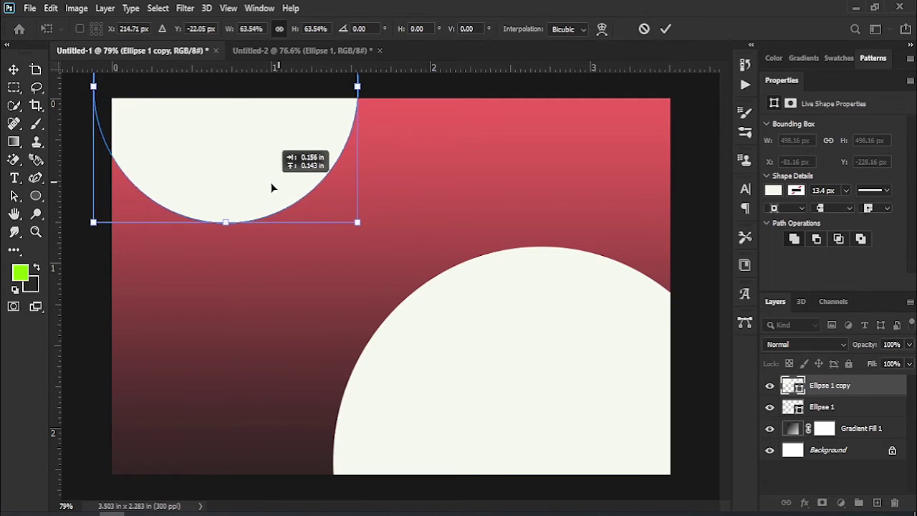
drag(283, 186, 268, 225)
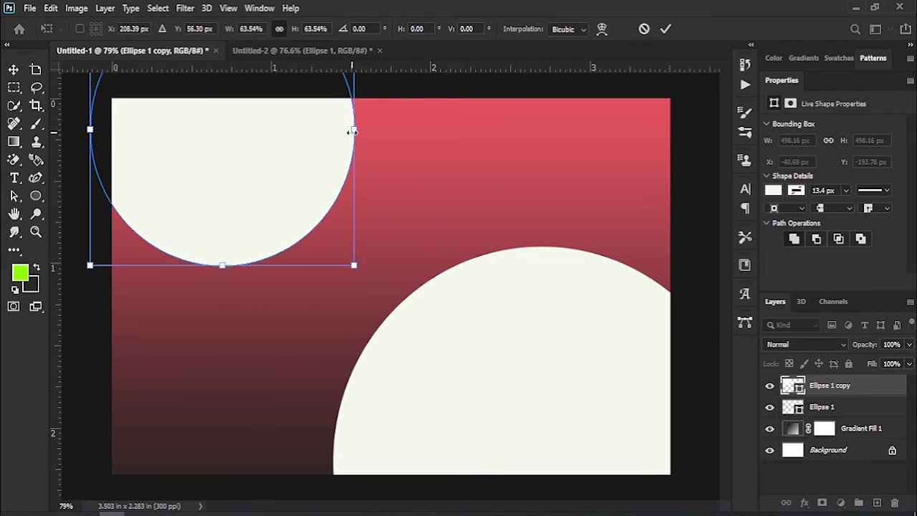
drag(353, 130, 403, 129)
drag(340, 179, 324, 147)
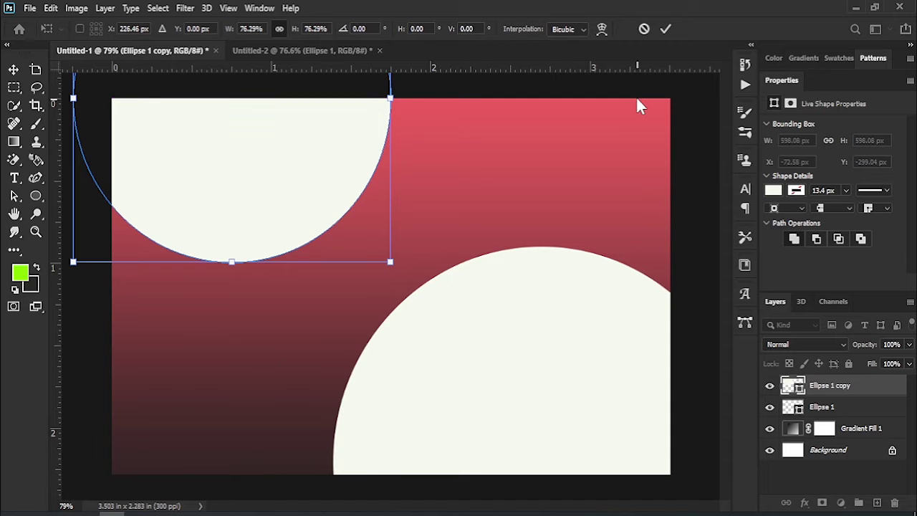
click(668, 28)
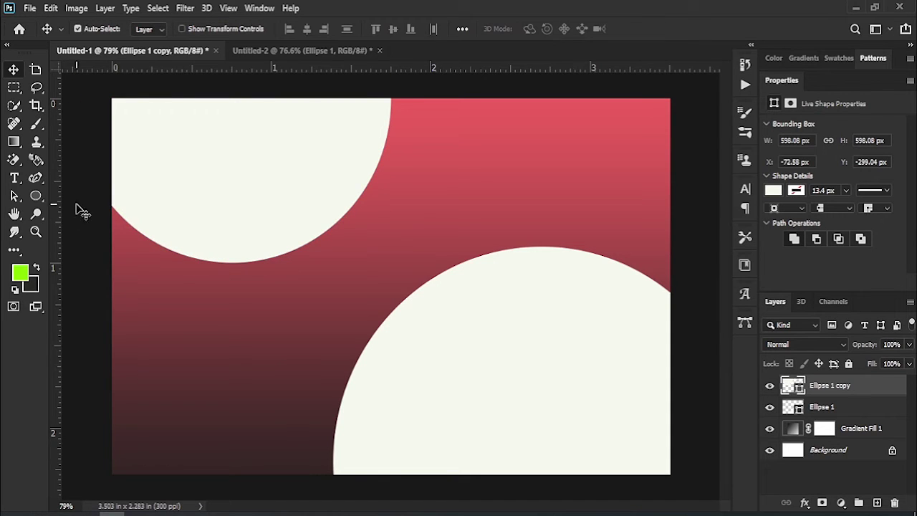
click(37, 198)
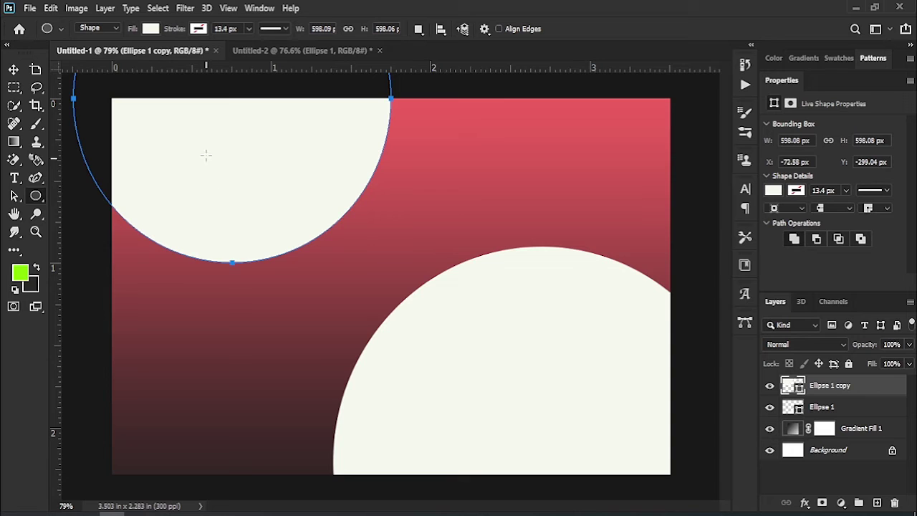
Draw a 32 px circle near the card's top-left and try out its layer effects.
mouse_move(206, 146)
mouse_down()
mouse_move(190, 165)
mouse_move(138, 158)
mouse_up()
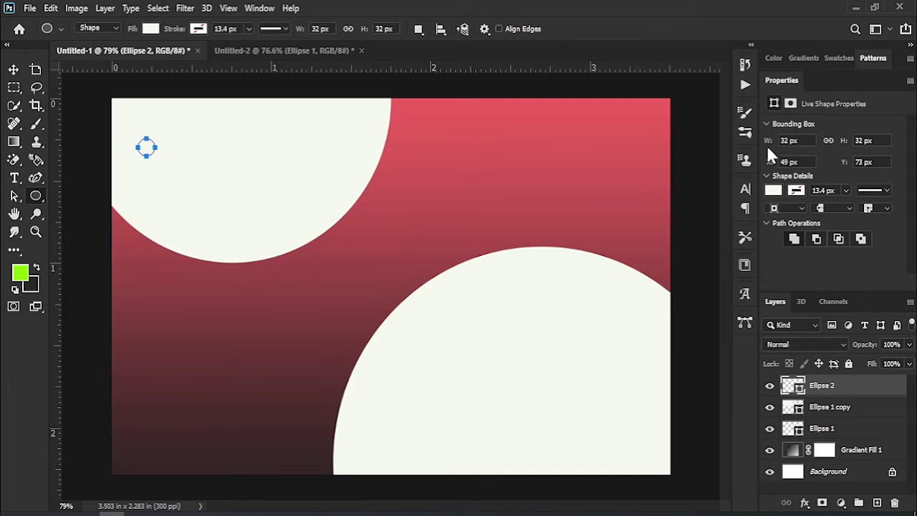
click(13, 71)
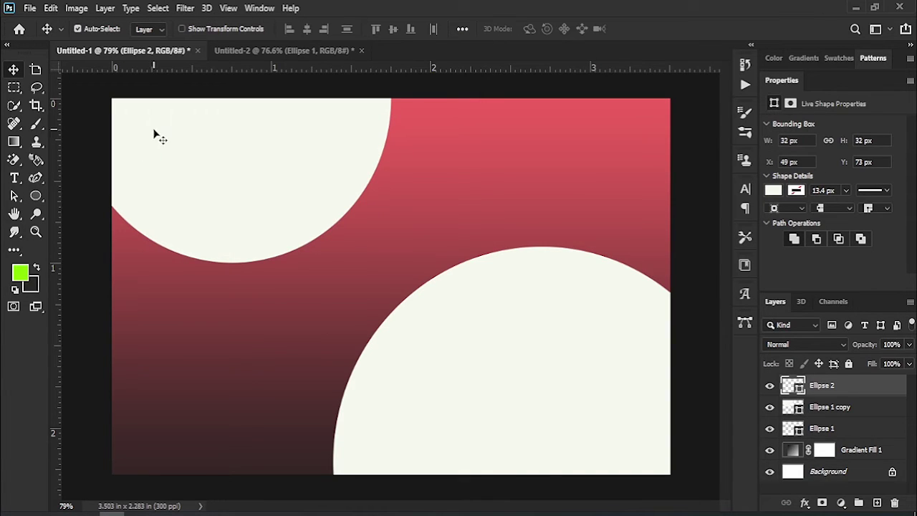
double_click(619, 332)
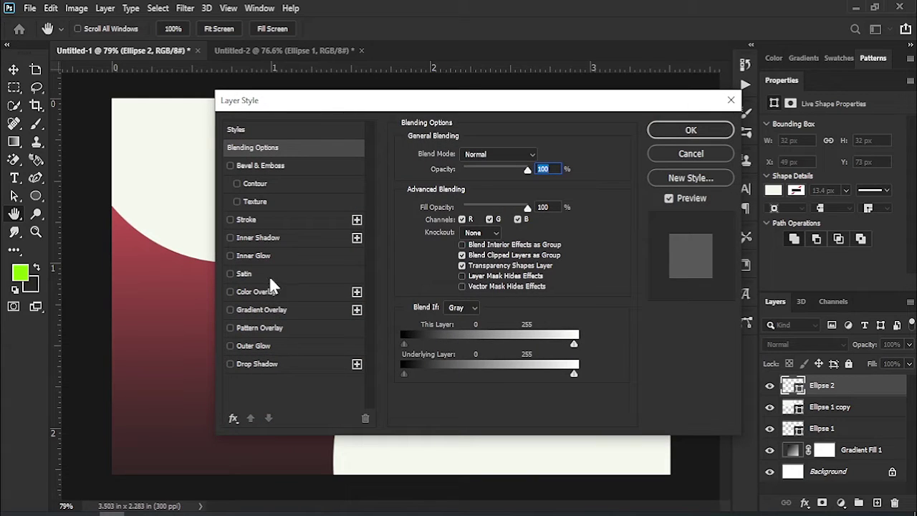
click(231, 291)
click(230, 310)
click(230, 292)
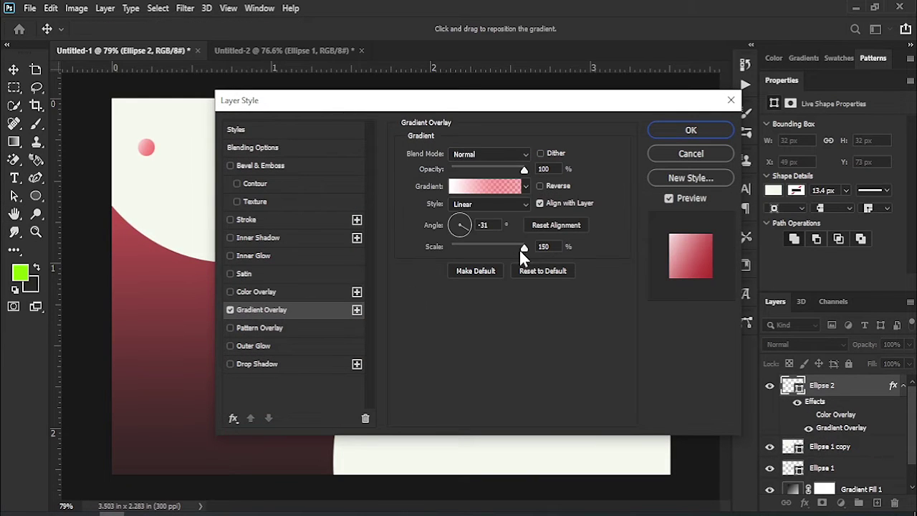
click(508, 186)
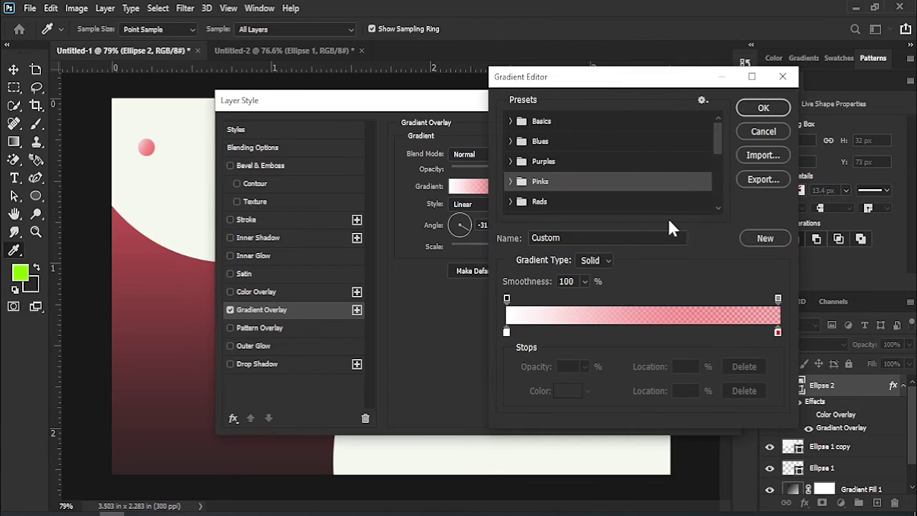
drag(717, 135, 709, 190)
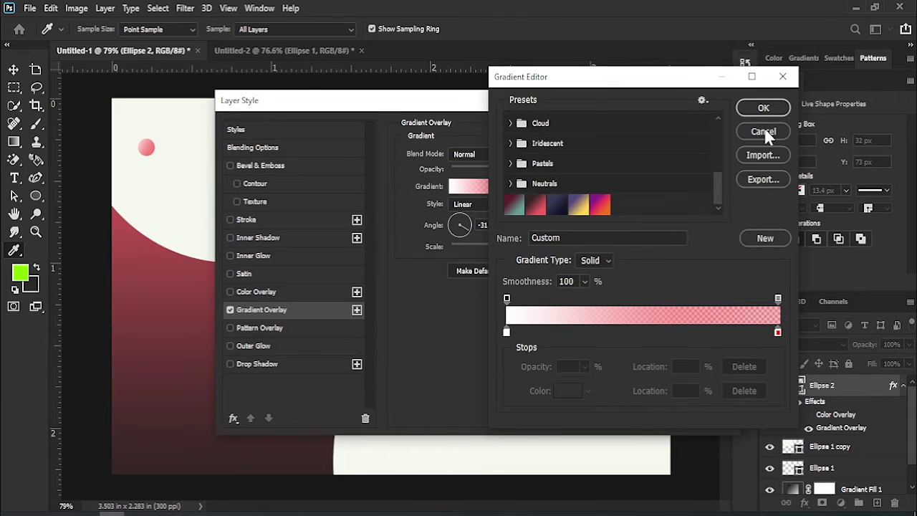
click(764, 132)
Give the circle a dark maroon #522f2f Color Overlay sampled from the card.
click(230, 291)
click(231, 309)
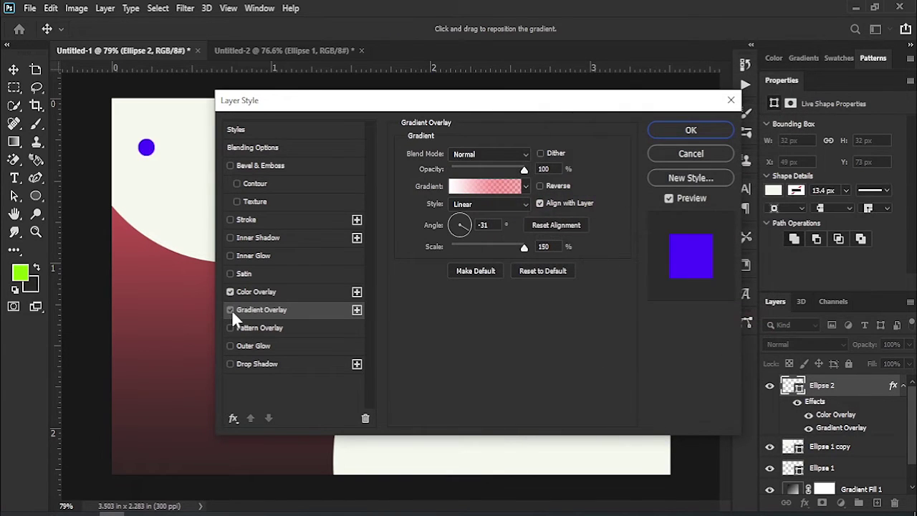
click(256, 292)
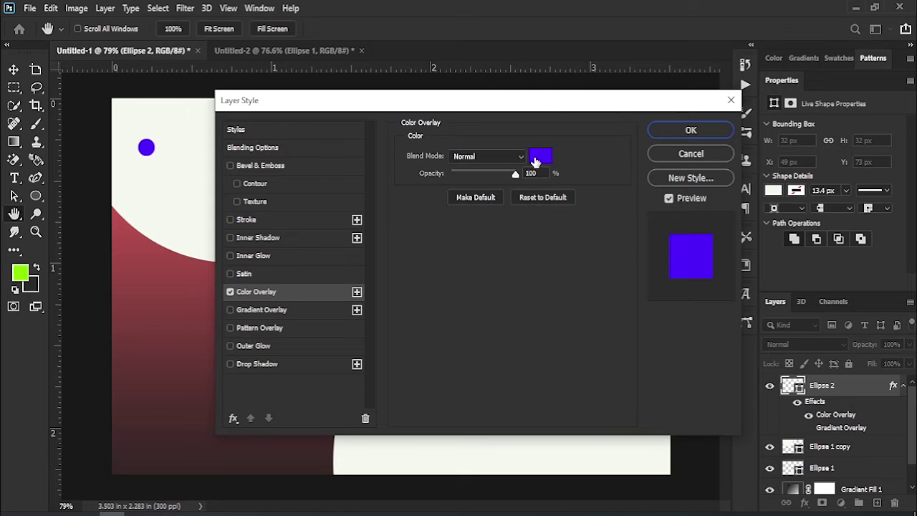
click(537, 155)
click(198, 392)
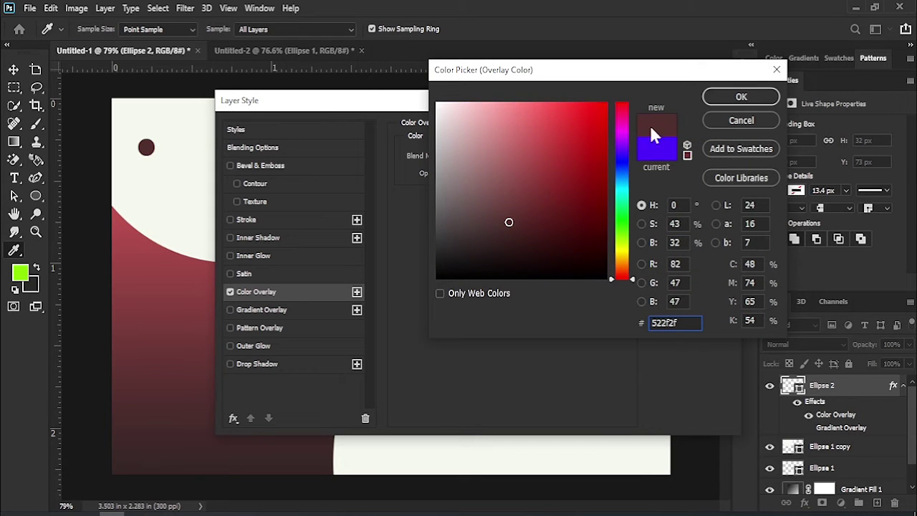
click(741, 95)
click(697, 129)
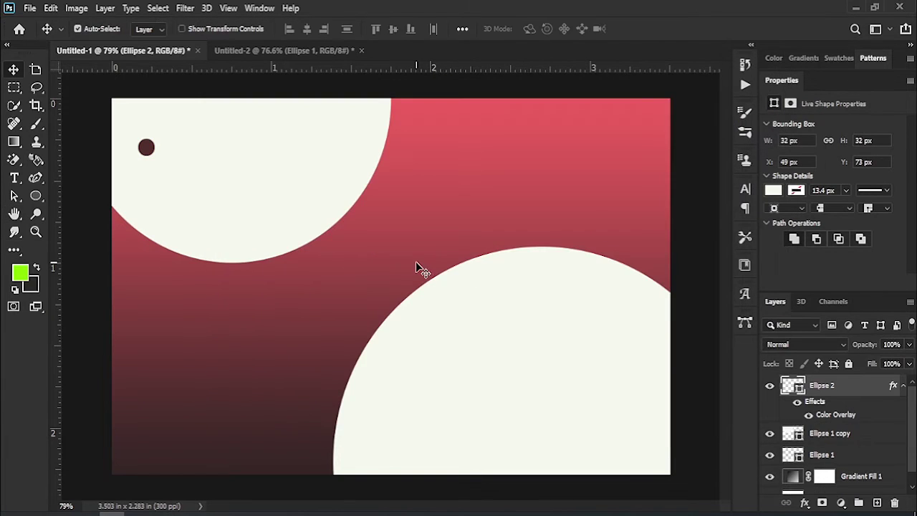
click(271, 52)
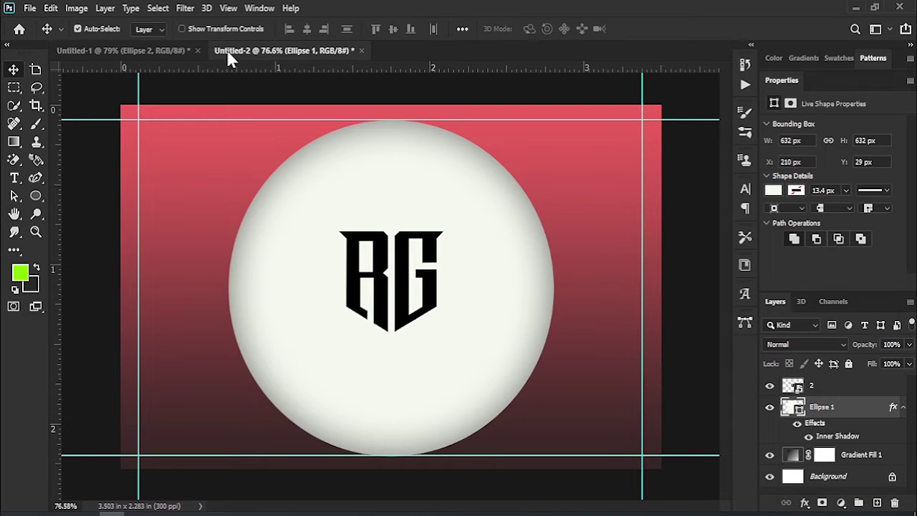
Drag the RG logo from Untitled-2 into the card front, scaled to about 17%, top-right.
click(106, 50)
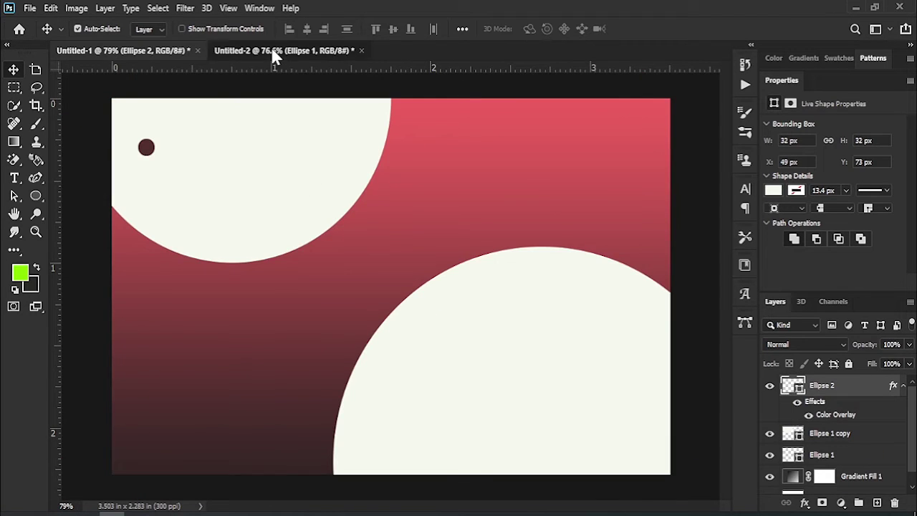
click(272, 52)
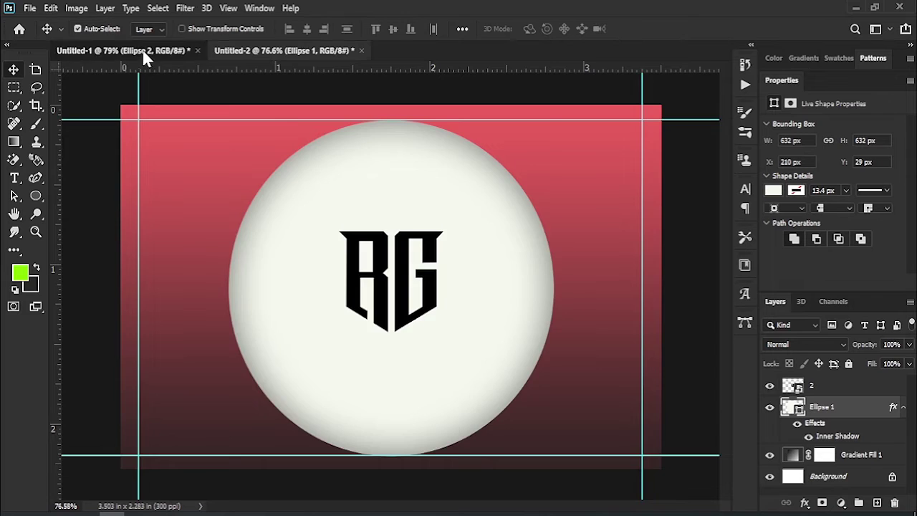
click(143, 52)
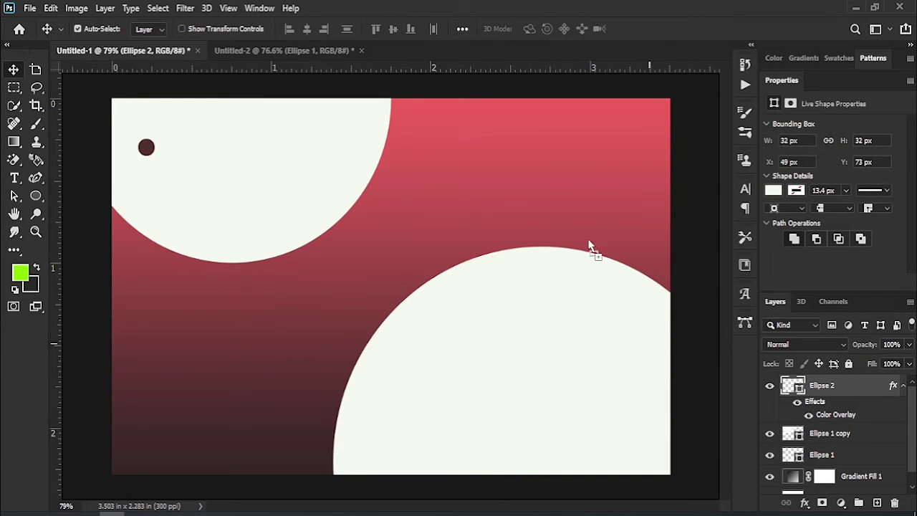
drag(612, 293, 576, 131)
drag(572, 98, 306, 374)
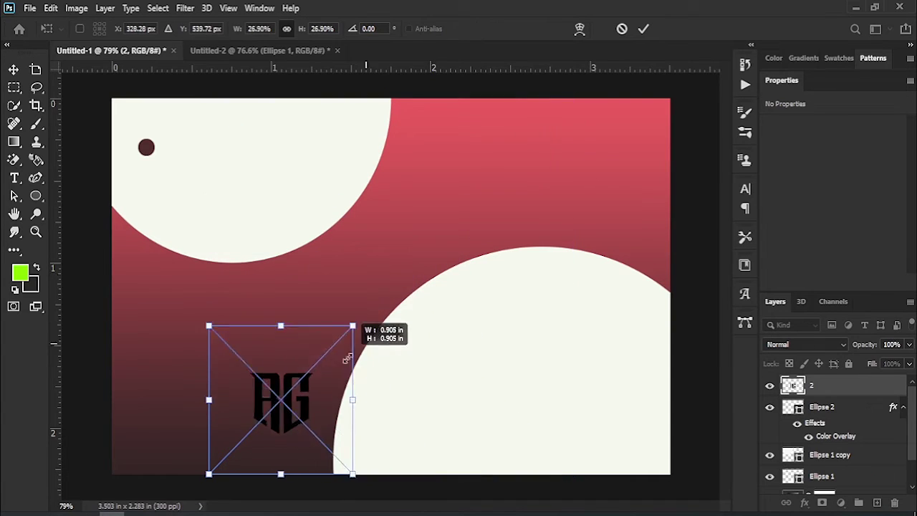
drag(280, 423, 632, 147)
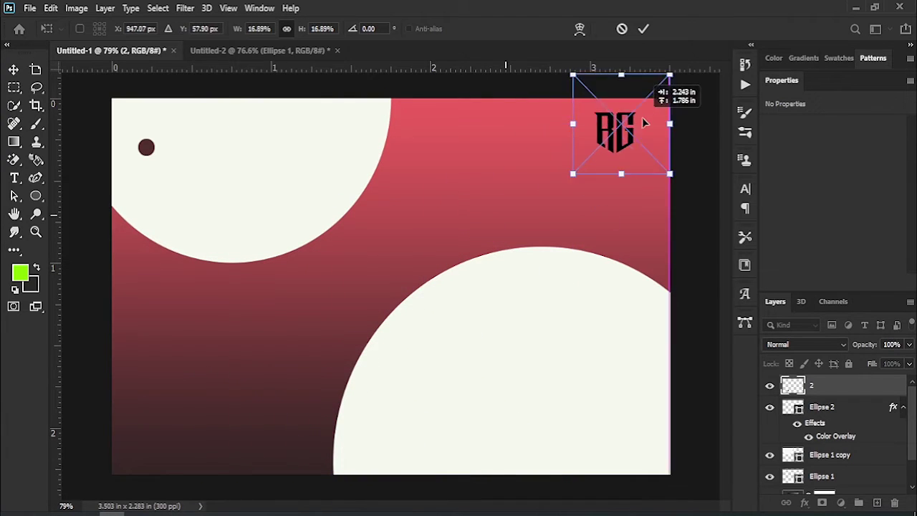
click(644, 30)
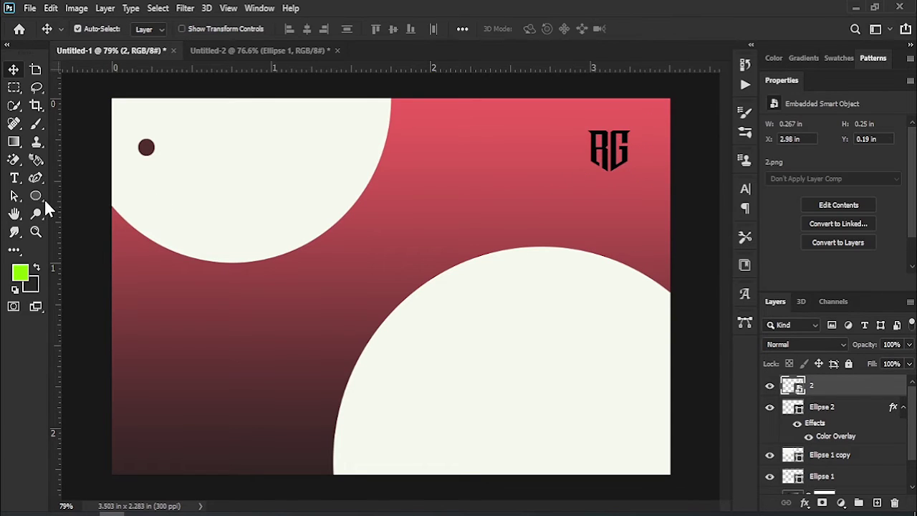
click(18, 179)
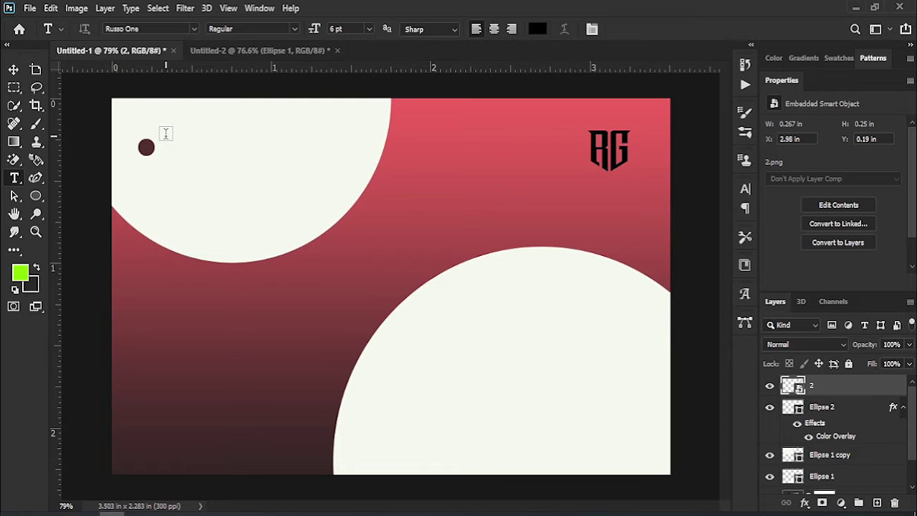
Add a five-line Lorem ipsum paragraph in Russo One 6 pt beside the maroon dot.
mouse_move(166, 137)
mouse_down()
mouse_move(339, 200)
mouse_move(326, 203)
mouse_move(339, 227)
mouse_move(342, 203)
mouse_up()
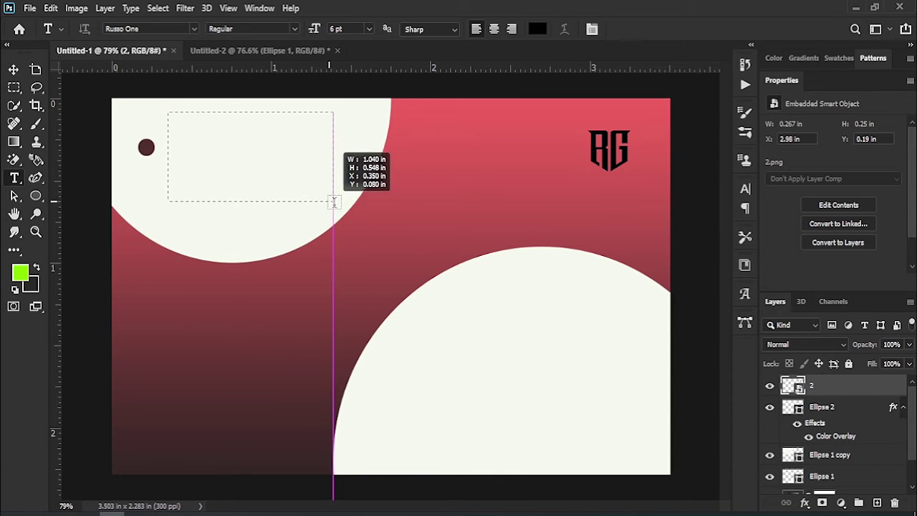
drag(341, 204, 341, 206)
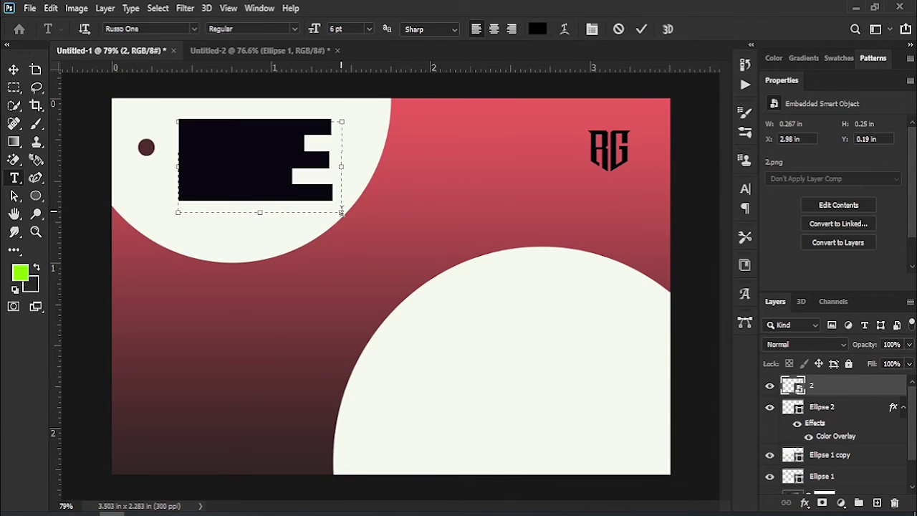
click(592, 30)
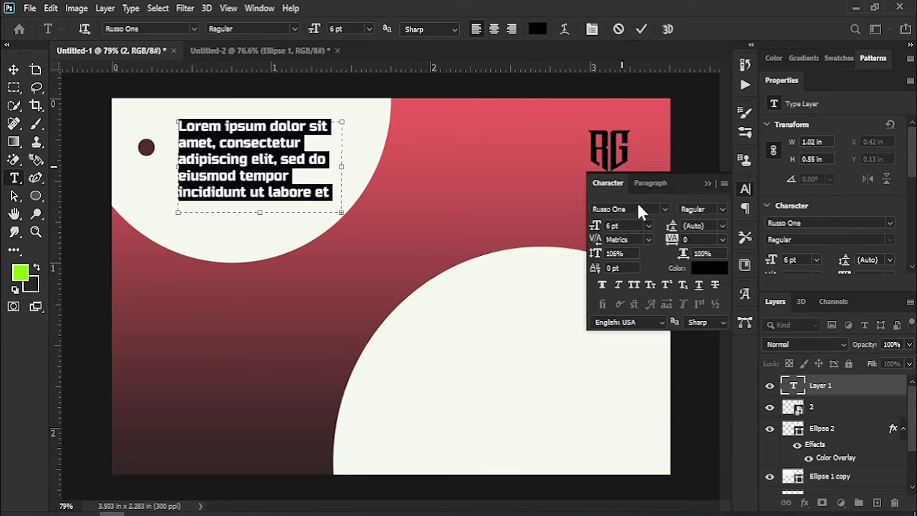
click(642, 30)
click(16, 72)
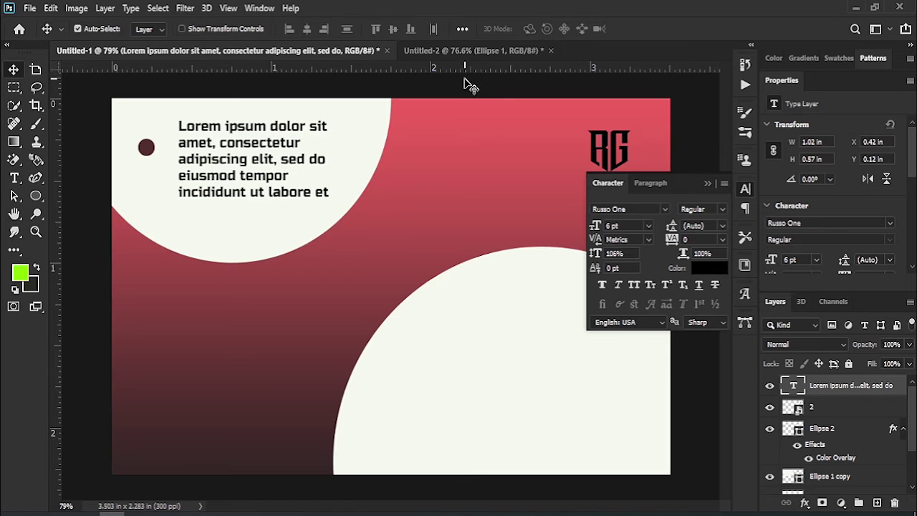
Add margin guides and switch the body text to Baskerville Old Face, nudged beside the dot.
mouse_move(460, 69)
mouse_down()
mouse_move(480, 113)
mouse_move(473, 100)
mouse_move(471, 456)
mouse_up()
mouse_move(55, 179)
mouse_down()
mouse_move(124, 205)
mouse_move(654, 222)
mouse_up()
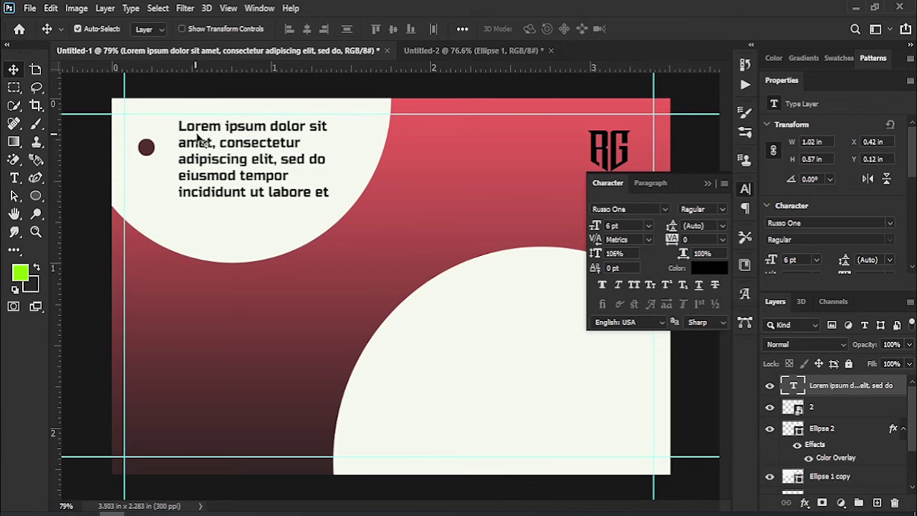
drag(202, 127, 189, 136)
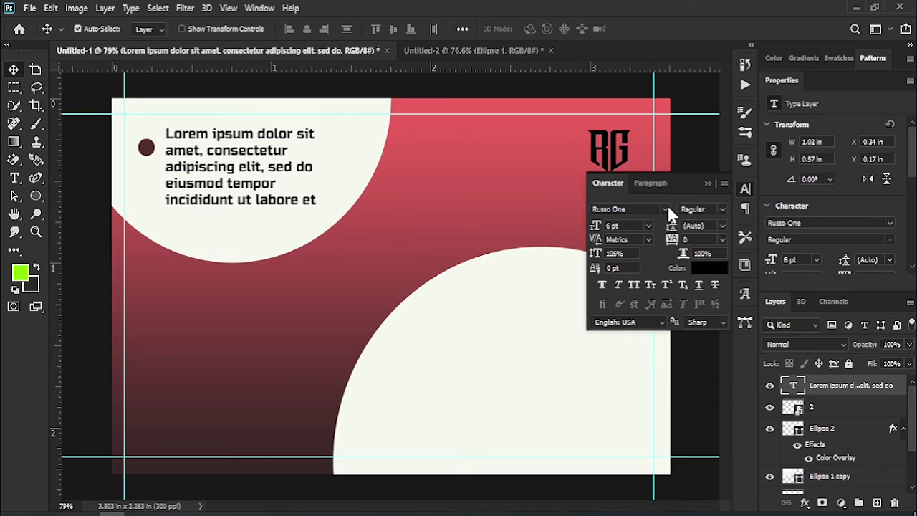
click(667, 209)
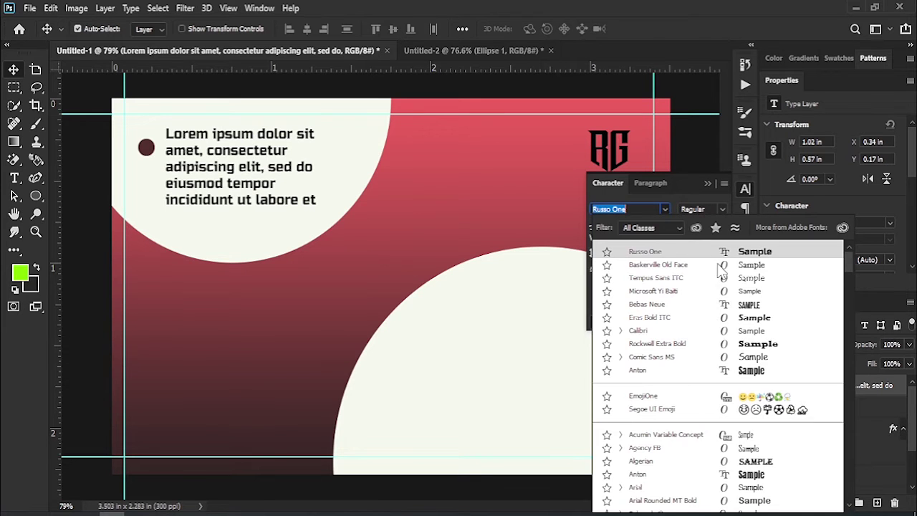
click(719, 264)
drag(265, 140, 263, 143)
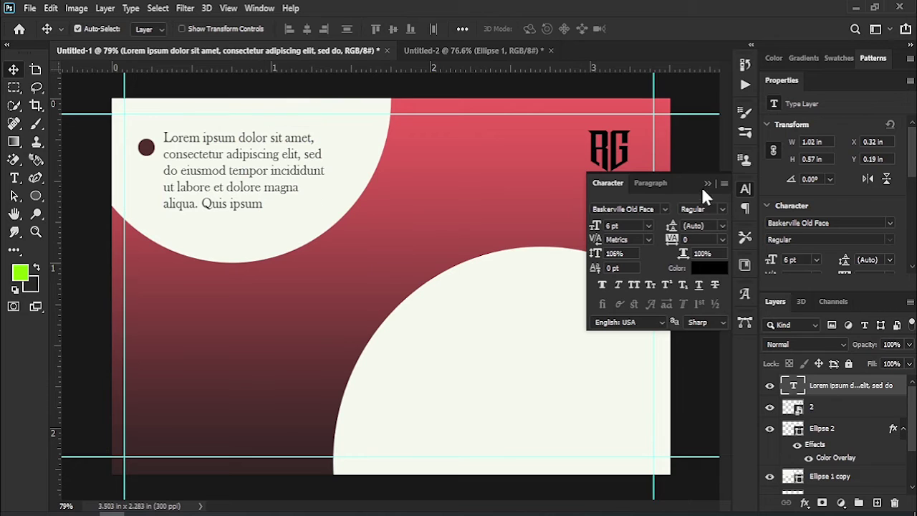
click(708, 184)
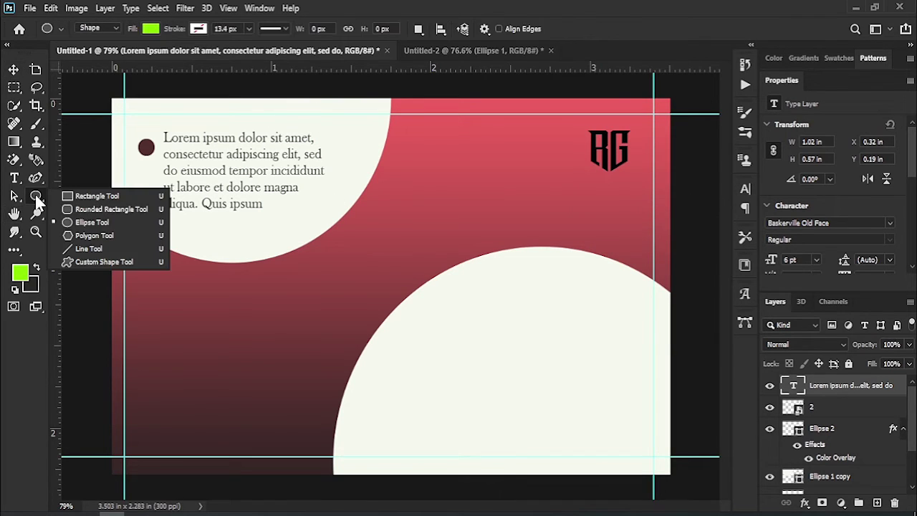
Place a 26 × 26 px phone custom shape on the card front.
drag(34, 196, 90, 263)
click(546, 32)
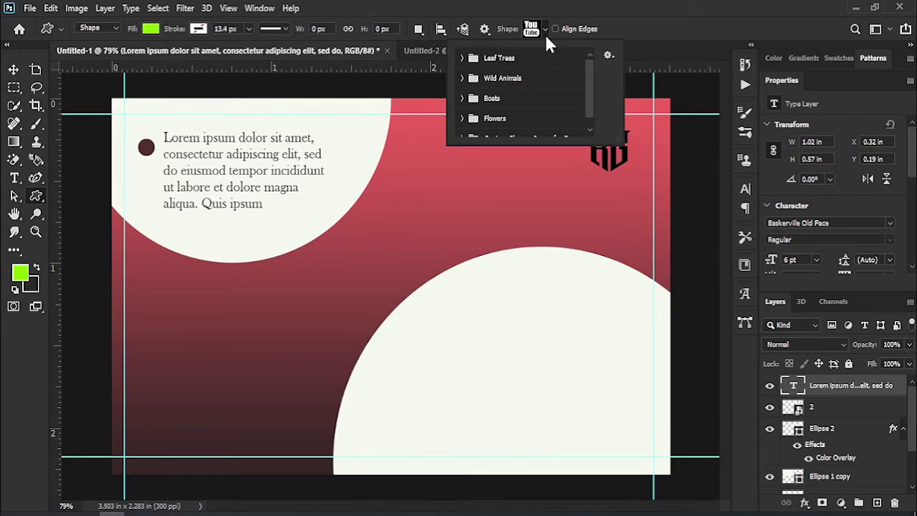
drag(590, 92, 590, 121)
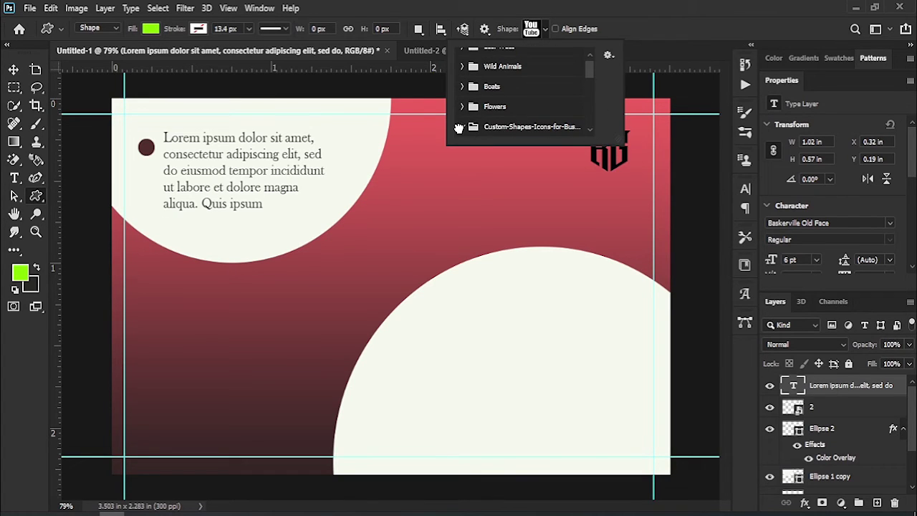
scroll(592, 82, down, 3)
click(566, 70)
click(521, 327)
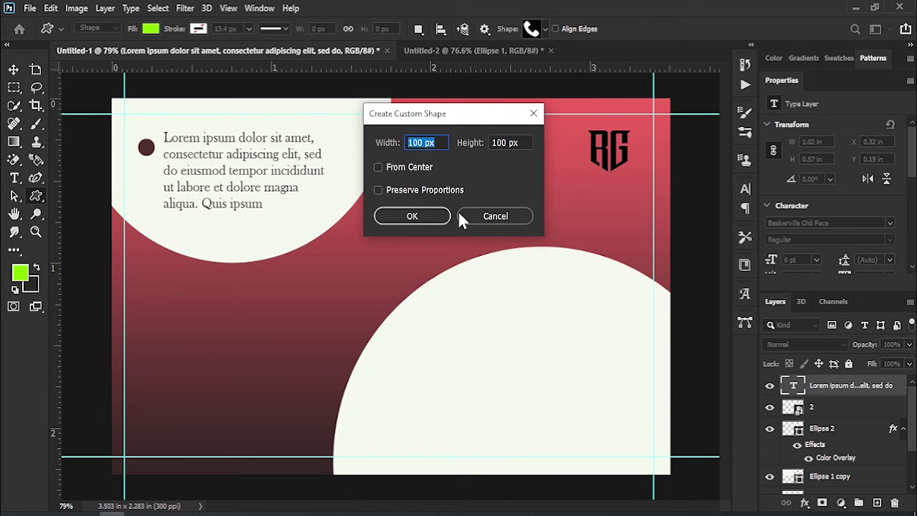
text(26)
key(Tab)
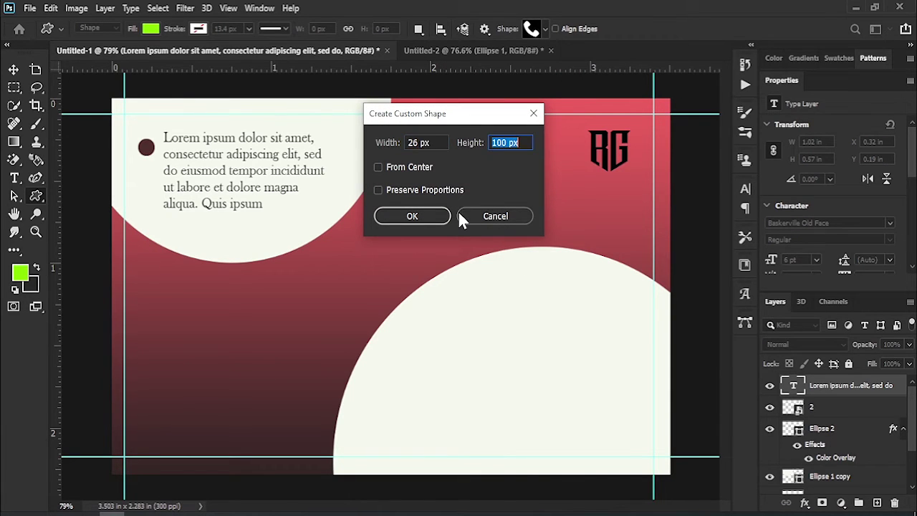
text(26)
key(Return)
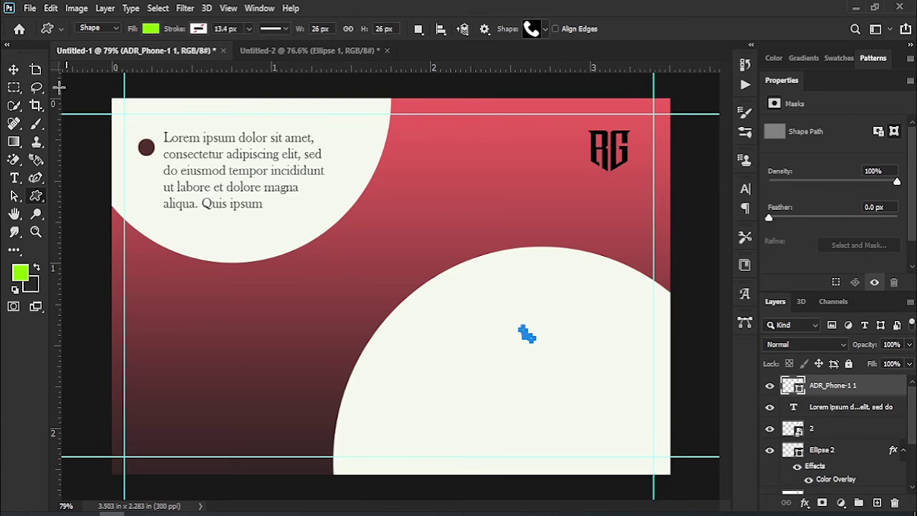
Fill the phone icon with the dark red sampled from the card.
click(151, 29)
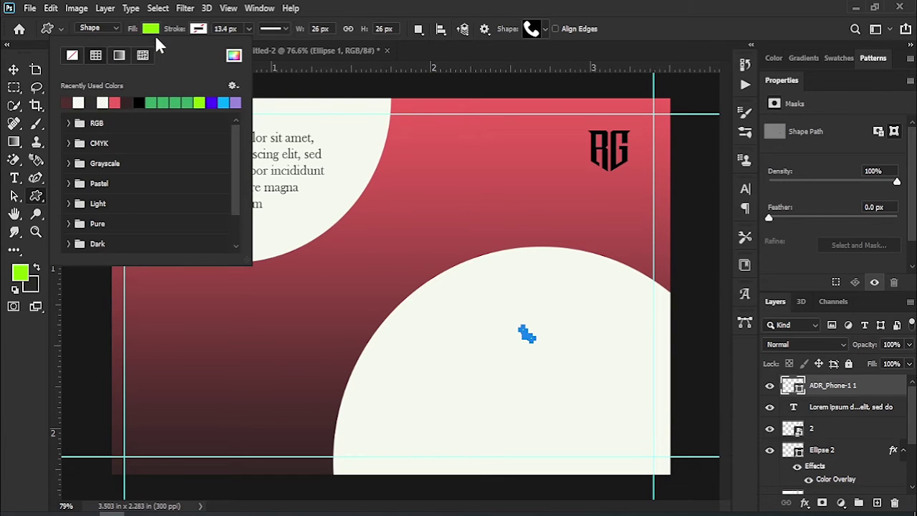
click(233, 55)
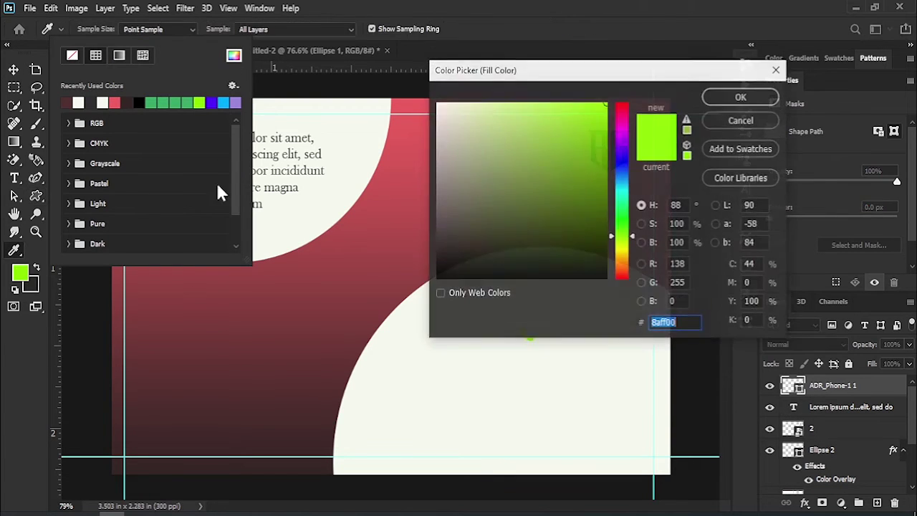
click(214, 384)
click(742, 97)
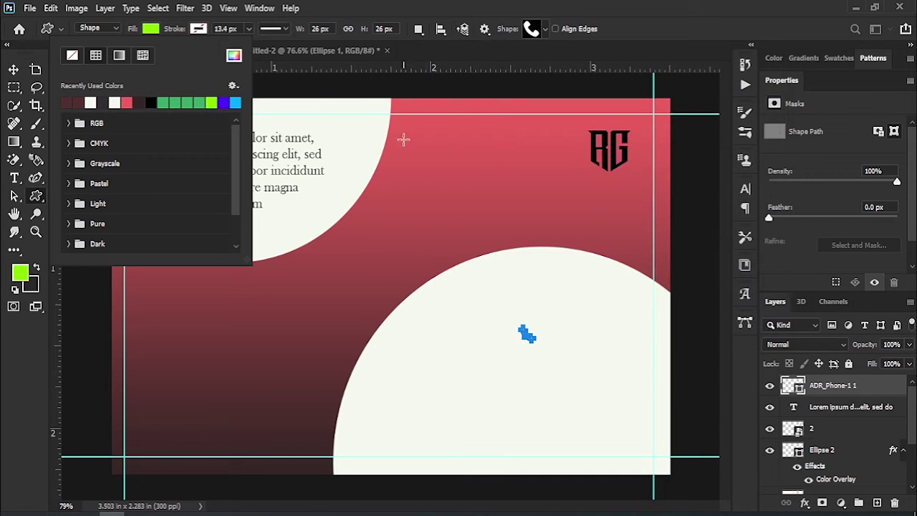
click(13, 69)
Move the phone onto the cream circle's edge and copy two dark dots down the curve.
drag(531, 344, 638, 309)
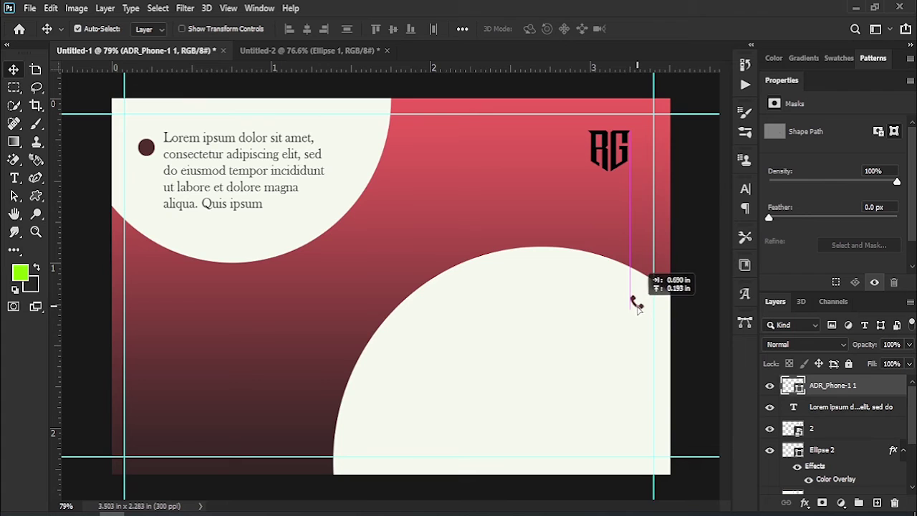
drag(638, 309, 416, 306)
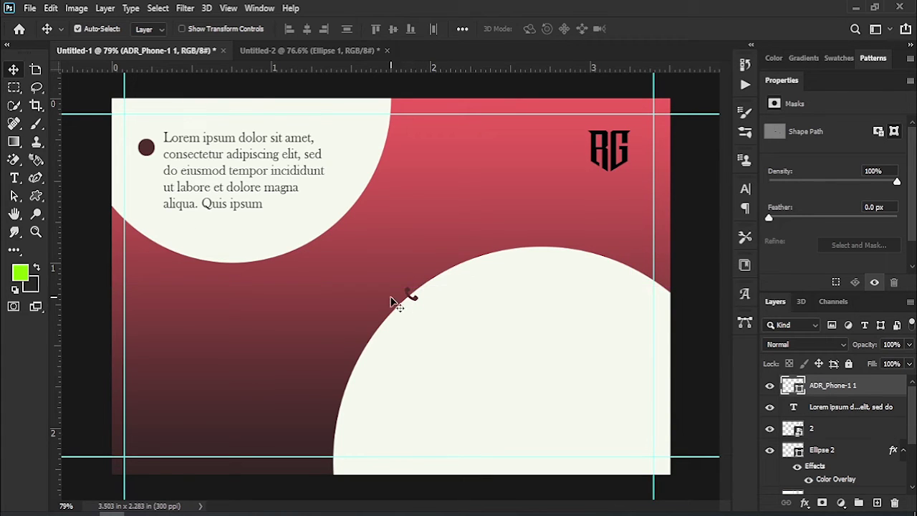
click(147, 151)
alt+drag(147, 148, 447, 314)
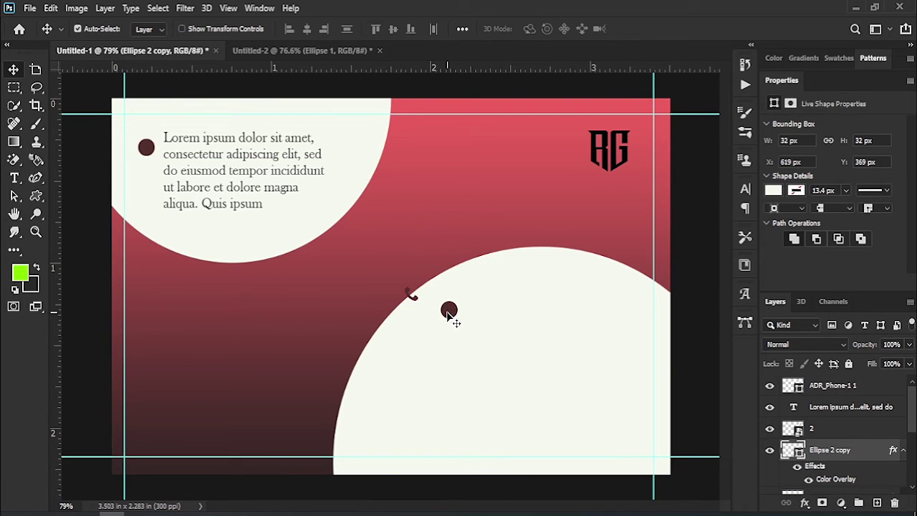
mouse_move(447, 316)
alt+mouse_down()
mouse_move(402, 374)
mouse_move(392, 423)
alt+mouse_up()
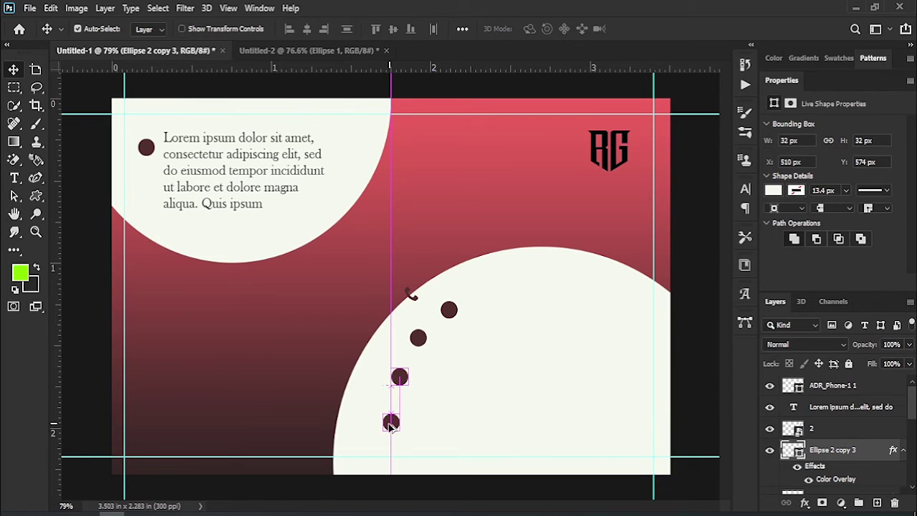
Zoom in and reposition the top dot along the curve, leaving its fill unchanged.
click(36, 231)
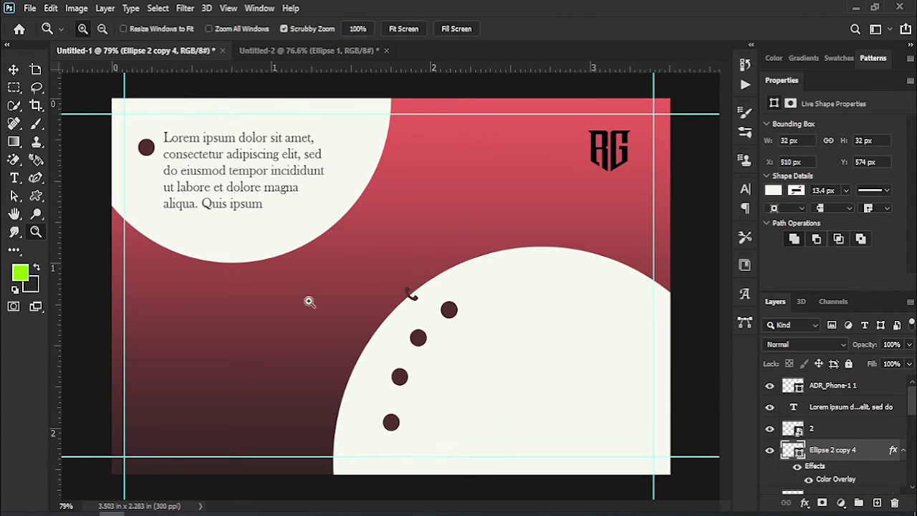
drag(309, 301, 492, 368)
click(14, 72)
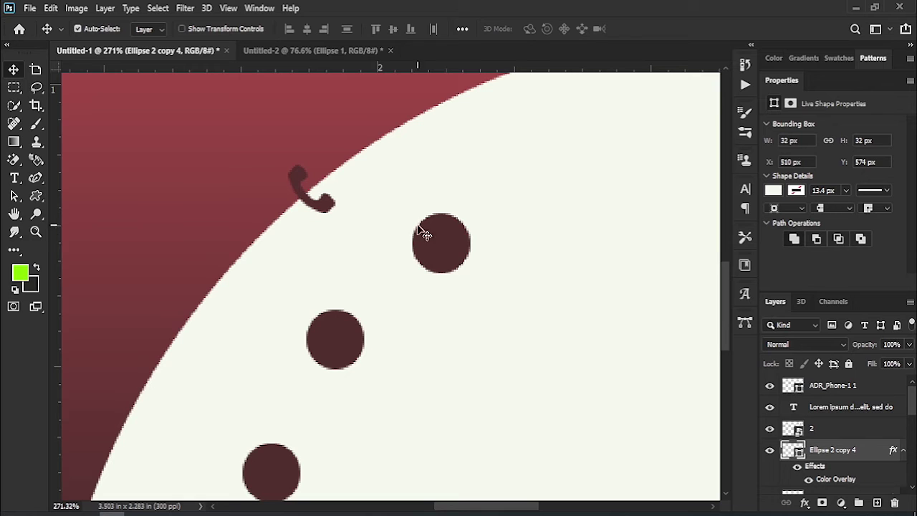
drag(462, 253, 402, 252)
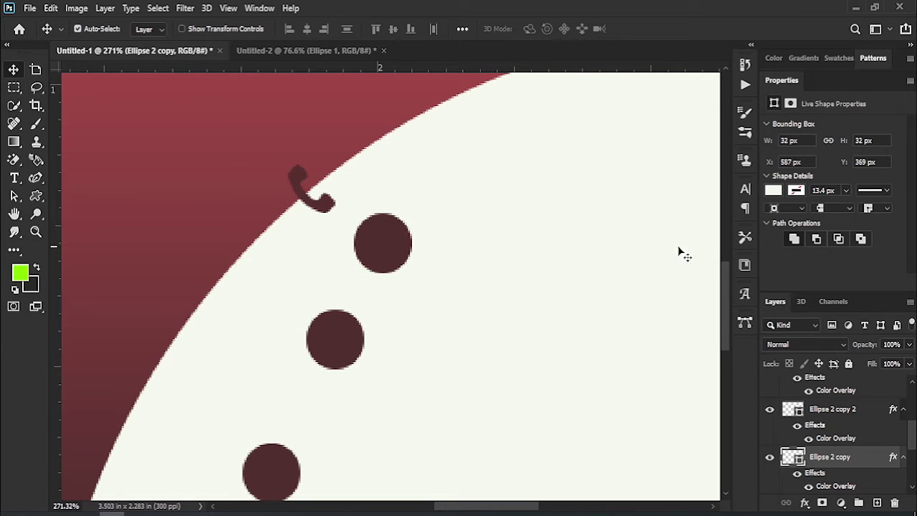
click(773, 191)
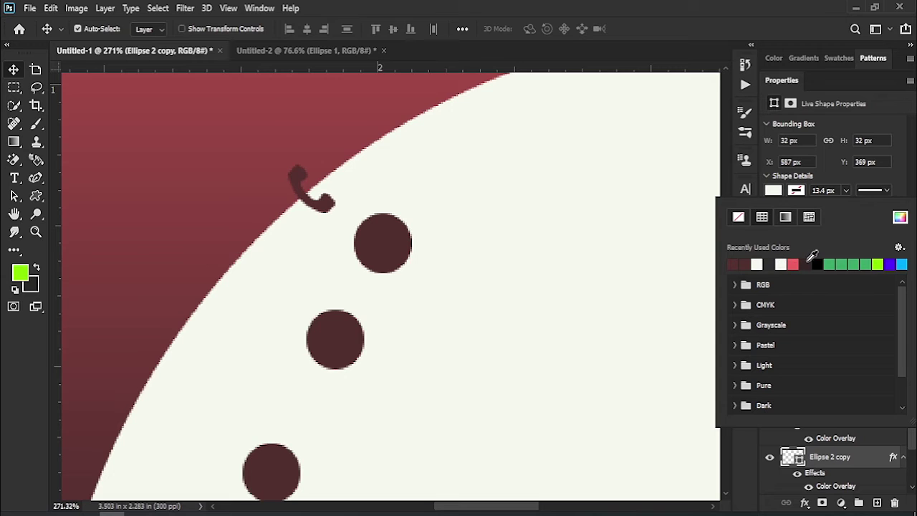
click(782, 264)
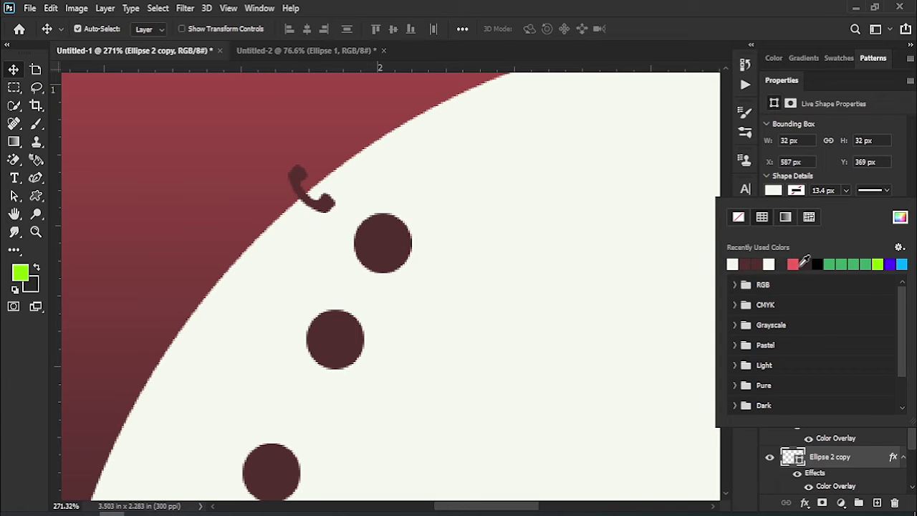
click(771, 263)
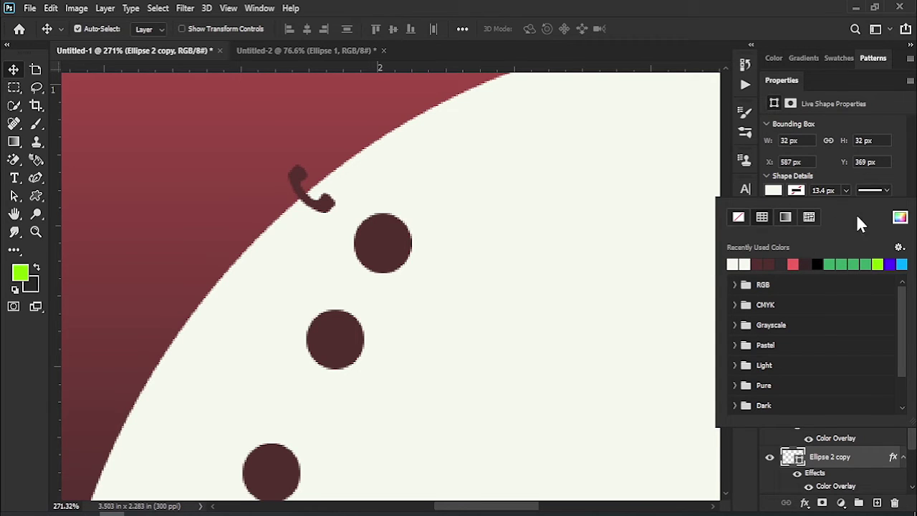
click(900, 218)
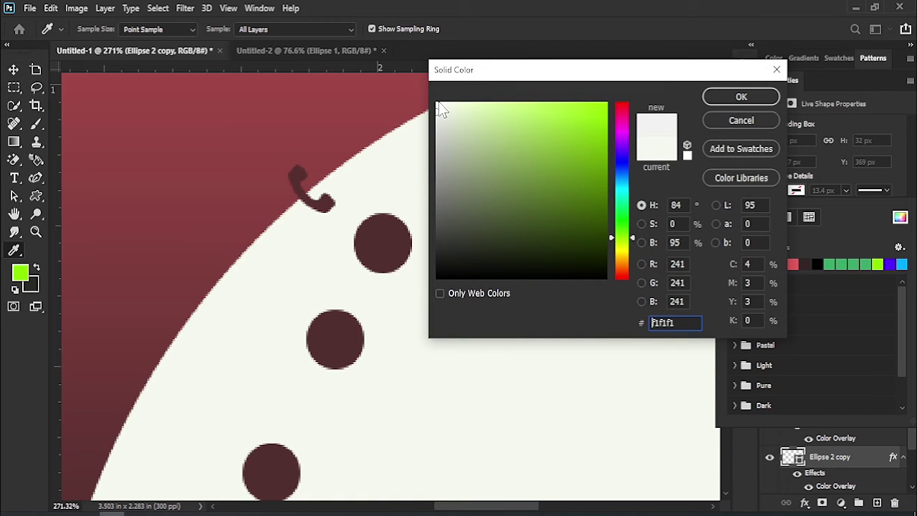
click(741, 97)
key(v)
drag(389, 250, 372, 236)
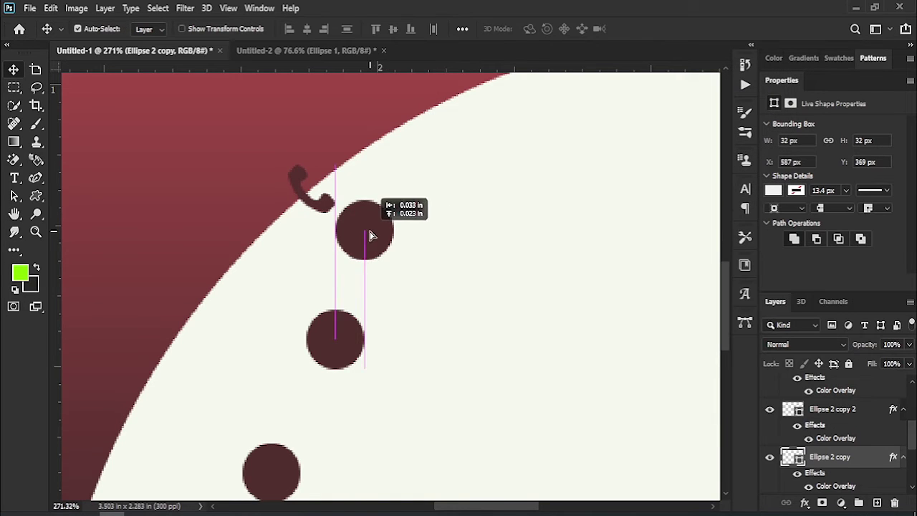
Give the dot a light pink #d3aaaa Color Overlay.
double_click(760, 430)
click(249, 294)
drag(344, 101, 522, 114)
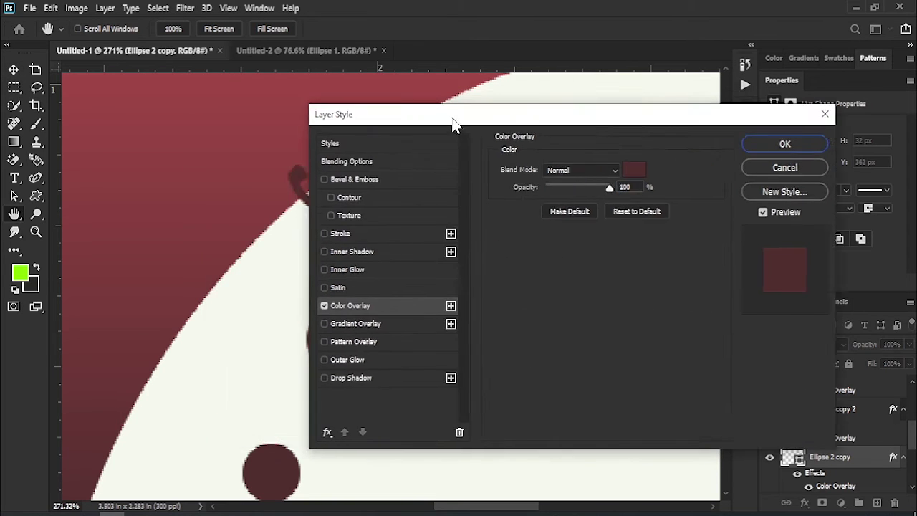
click(719, 170)
text(d3aaaa)
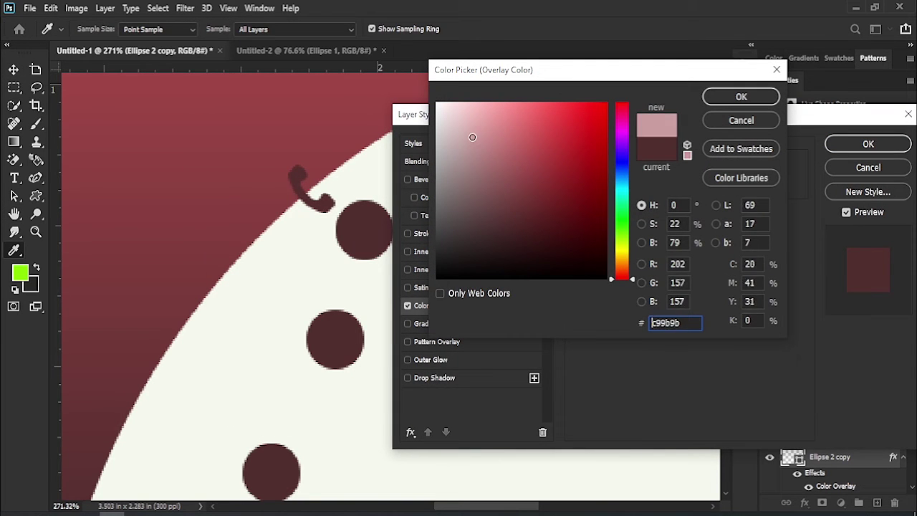
click(739, 97)
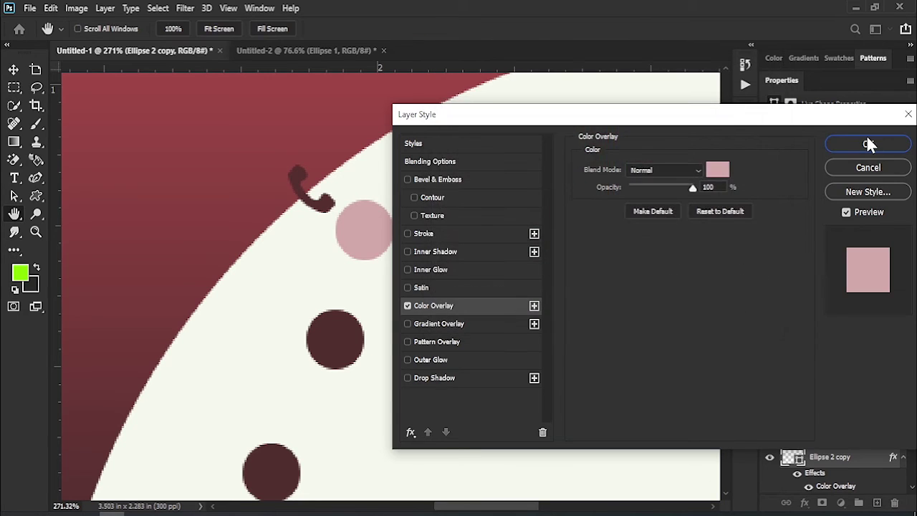
click(868, 142)
Place pink circles behind the phone and down the curve, deleting the three dark dots.
mouse_move(362, 239)
mouse_down()
mouse_move(305, 197)
mouse_move(212, 294)
mouse_move(134, 406)
mouse_up()
mouse_move(208, 437)
mouse_down()
mouse_move(418, 186)
mouse_move(412, 231)
mouse_up()
mouse_move(353, 197)
mouse_down()
mouse_move(306, 258)
mouse_move(303, 301)
mouse_up()
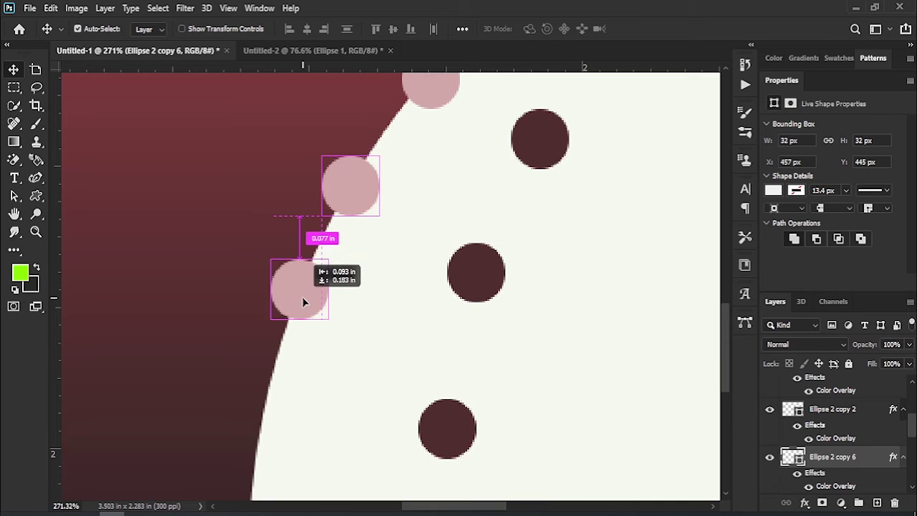
click(552, 143)
key(Delete)
click(485, 289)
key(Delete)
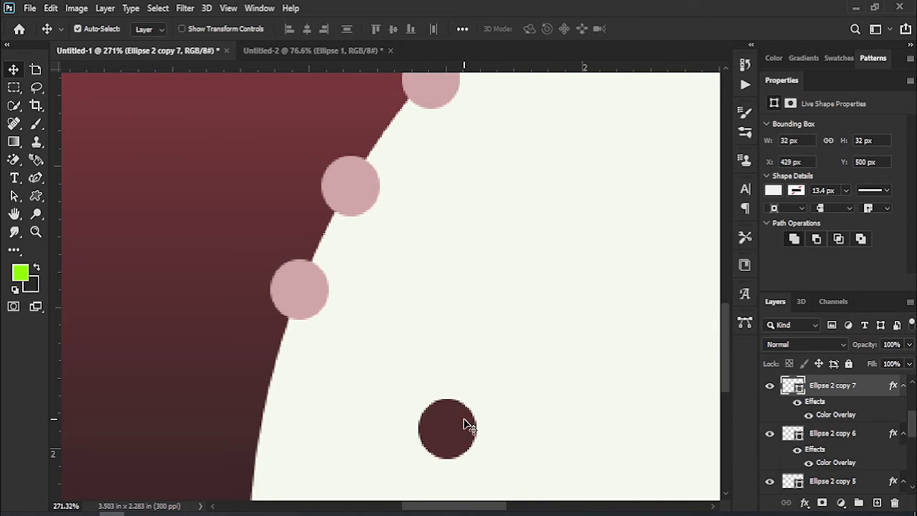
click(462, 426)
key(Delete)
Nudge the pink circles into an even line along the cream curve.
mouse_move(476, 221)
mouse_down()
mouse_move(404, 274)
mouse_move(358, 331)
mouse_up()
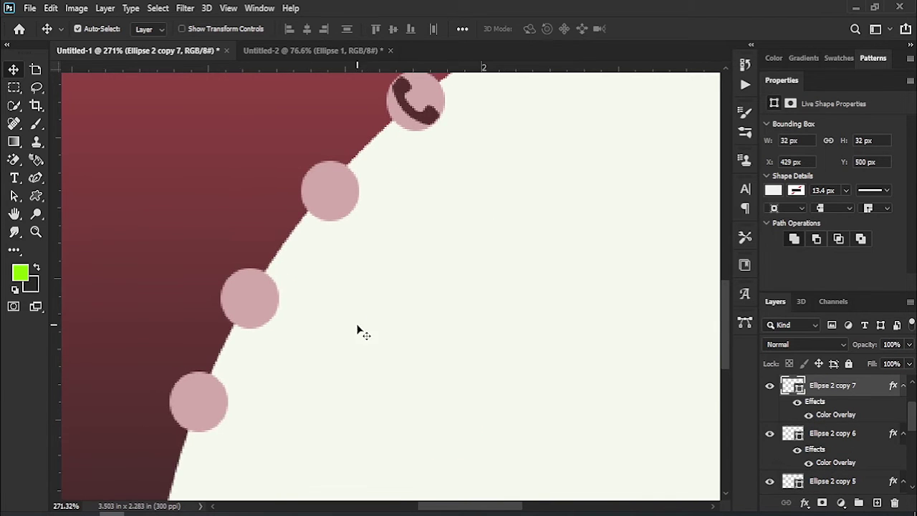
drag(211, 395, 200, 420)
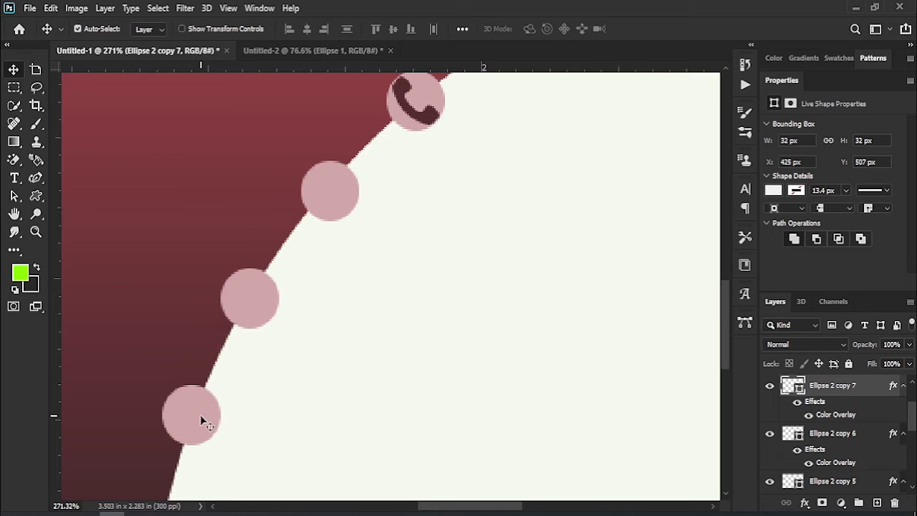
mouse_move(396, 281)
mouse_down()
mouse_move(356, 375)
mouse_move(303, 197)
mouse_up()
drag(205, 334, 205, 372)
drag(255, 210, 243, 232)
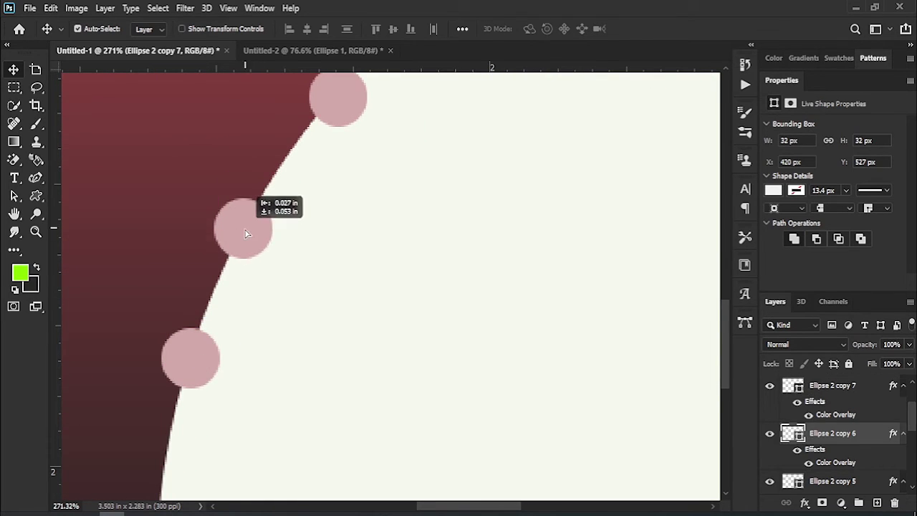
drag(333, 169, 279, 305)
drag(287, 240, 274, 248)
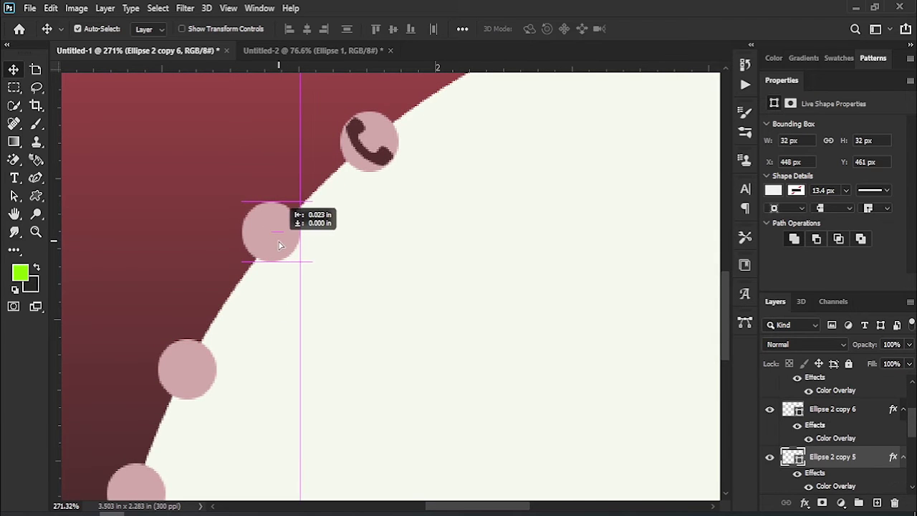
drag(399, 290, 381, 322)
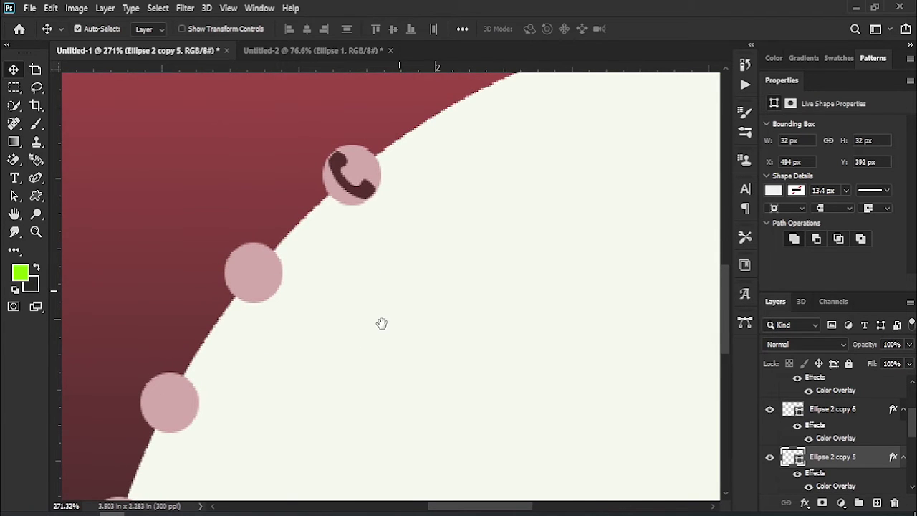
Add a 26 × 20 px envelope custom shape.
click(37, 196)
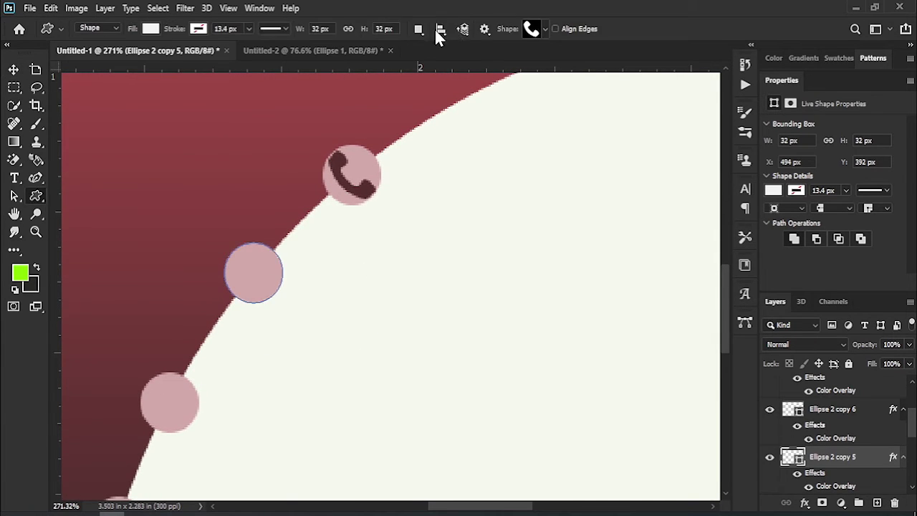
click(546, 24)
click(566, 115)
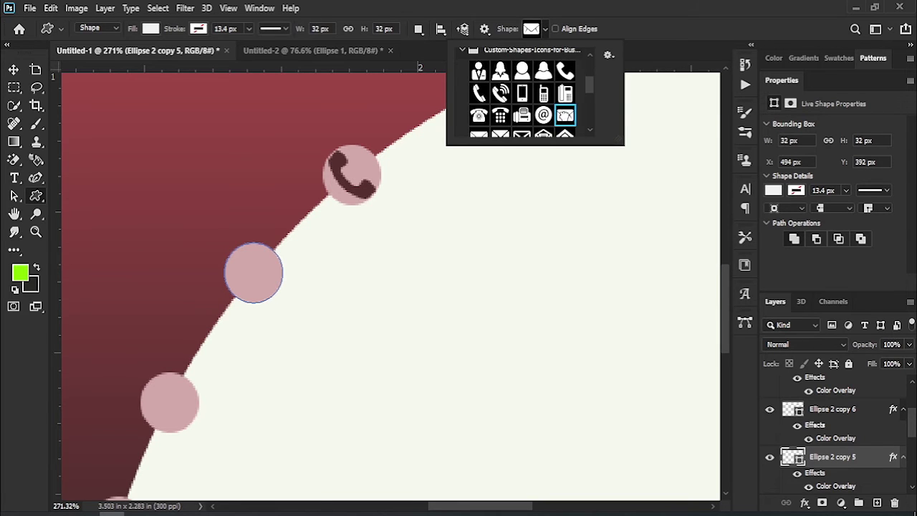
click(364, 302)
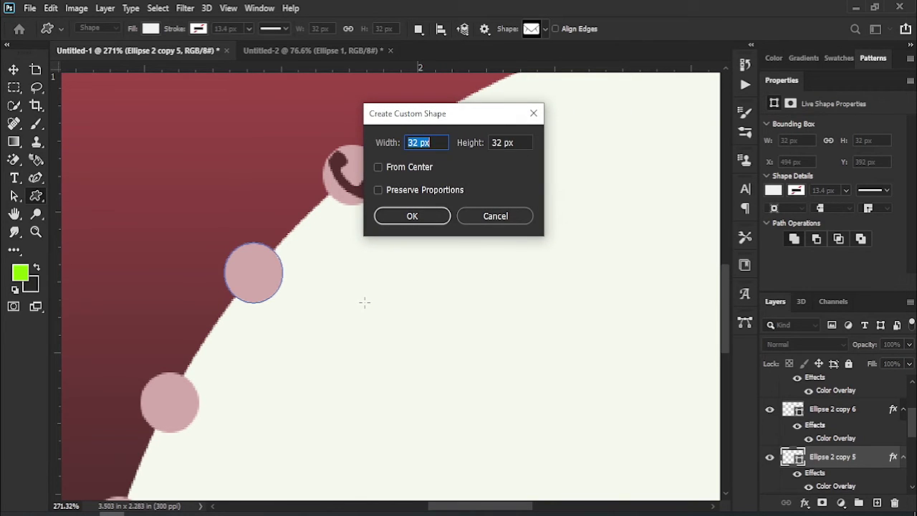
key(Tab)
text(20)
key(Return)
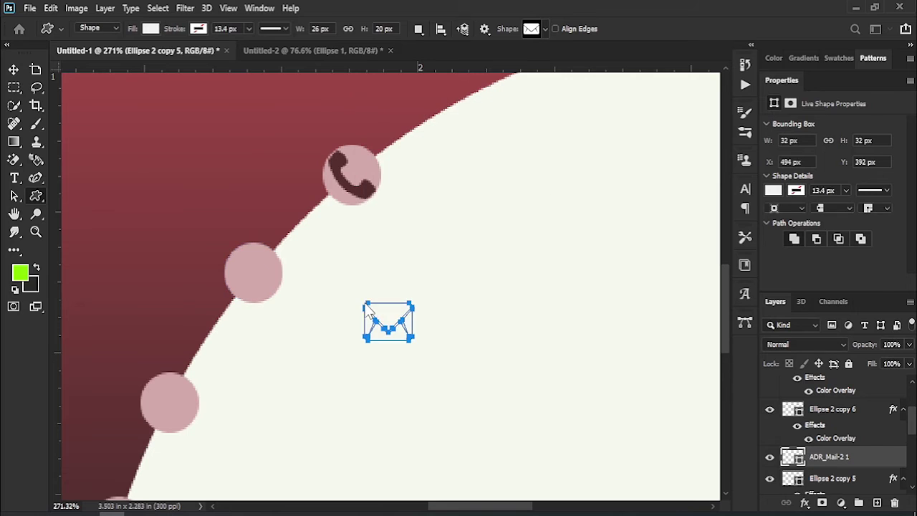
Fill the envelope dark maroon #563030 and shrink it into the middle pink circle.
click(157, 30)
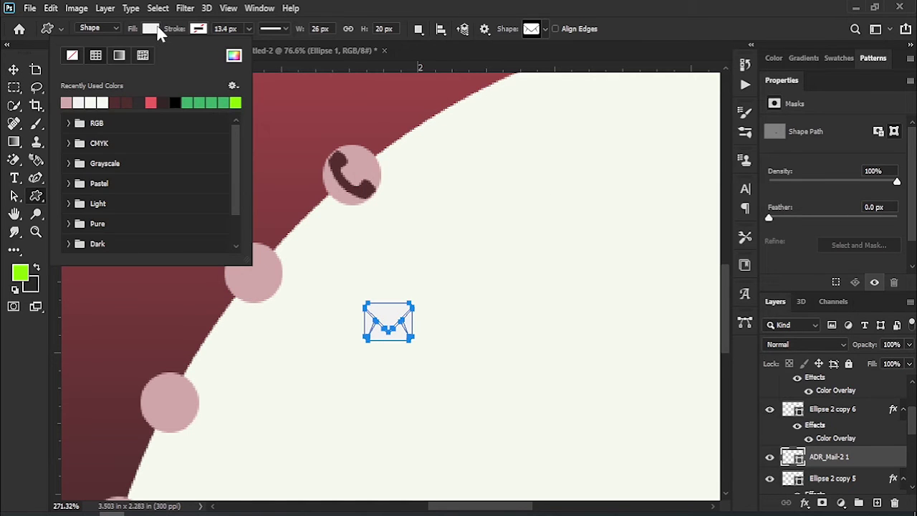
click(233, 55)
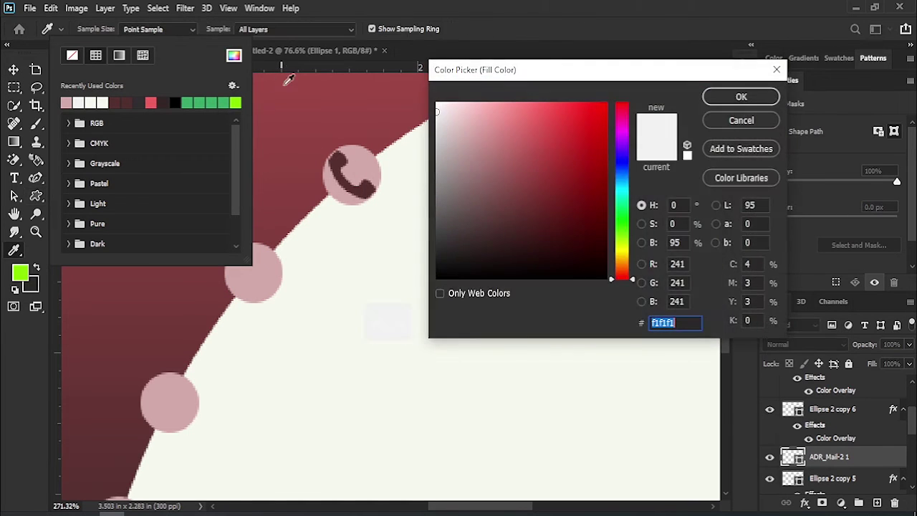
click(346, 157)
click(738, 97)
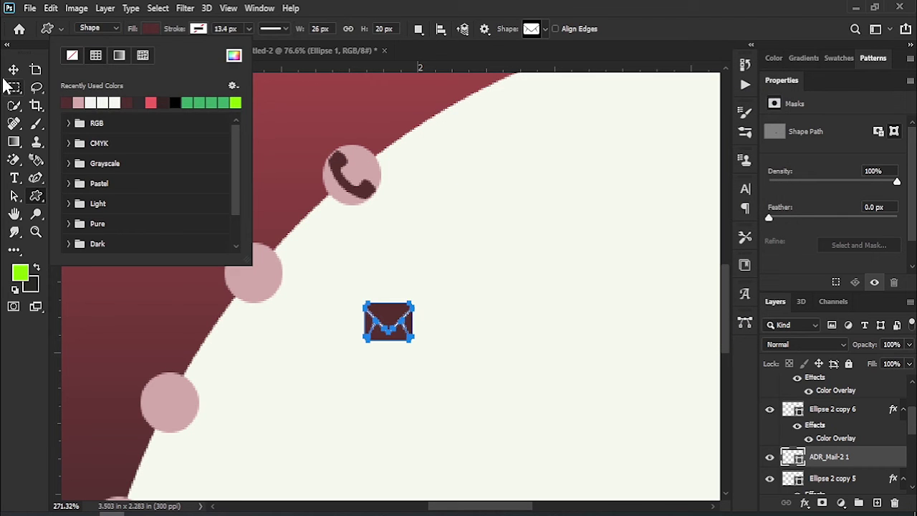
click(14, 70)
drag(404, 321, 269, 274)
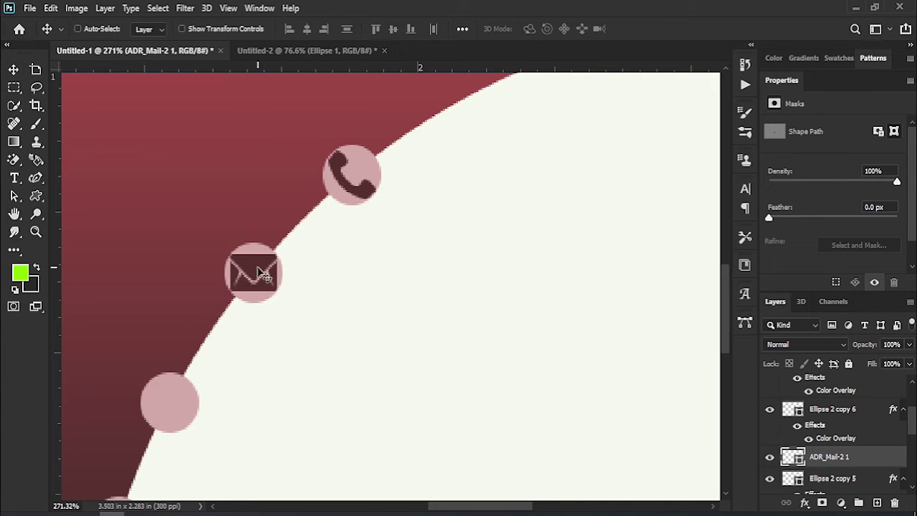
key(ctrl+t)
drag(278, 293, 274, 287)
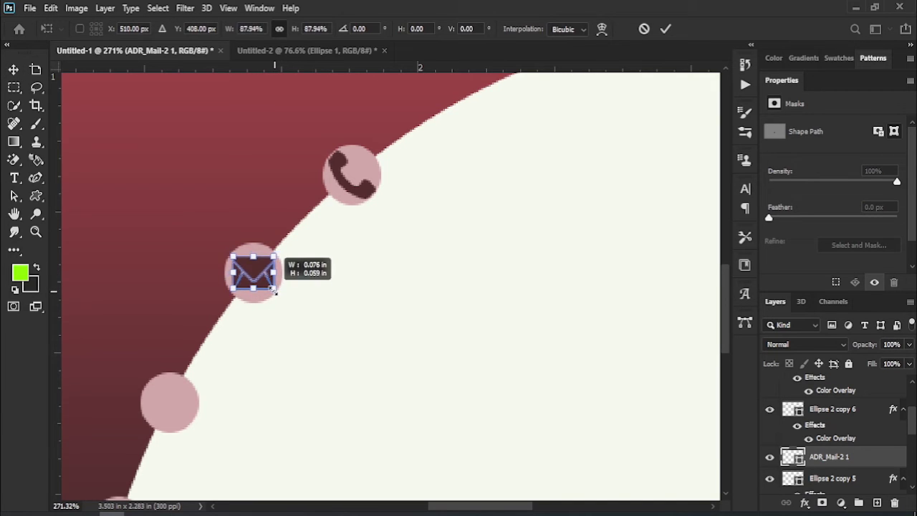
click(663, 30)
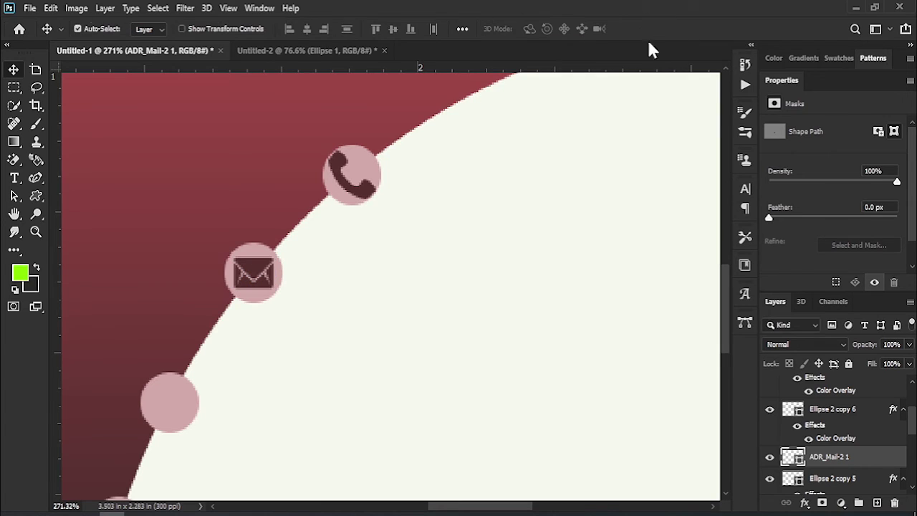
Add a 26 × 24 px house icon, layered above Ellipse 2 copy 6, centred in its circle.
click(36, 196)
click(546, 29)
scroll(594, 86, down, 2)
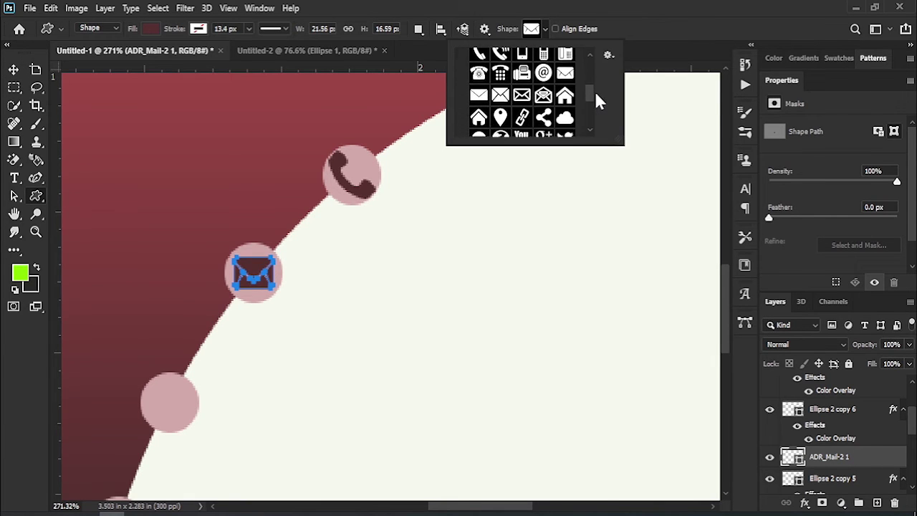
click(564, 95)
click(446, 308)
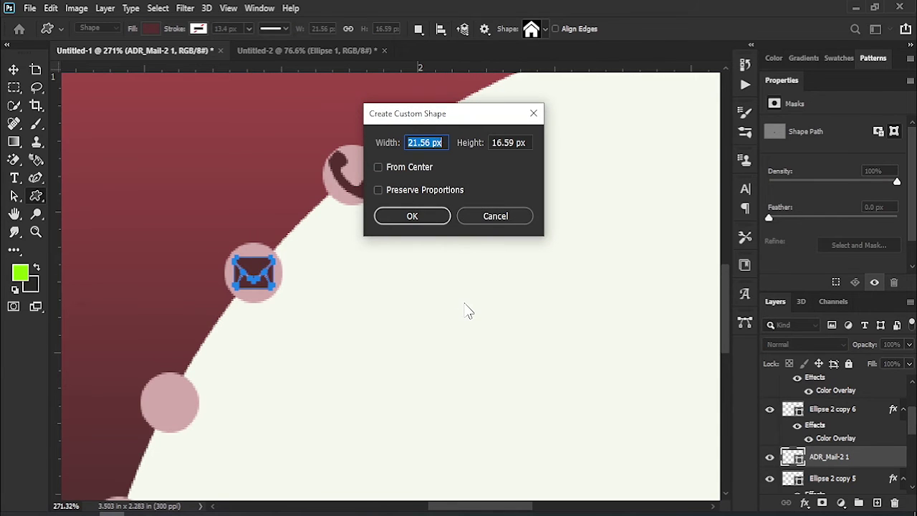
text(26)
key(Tab)
text(24)
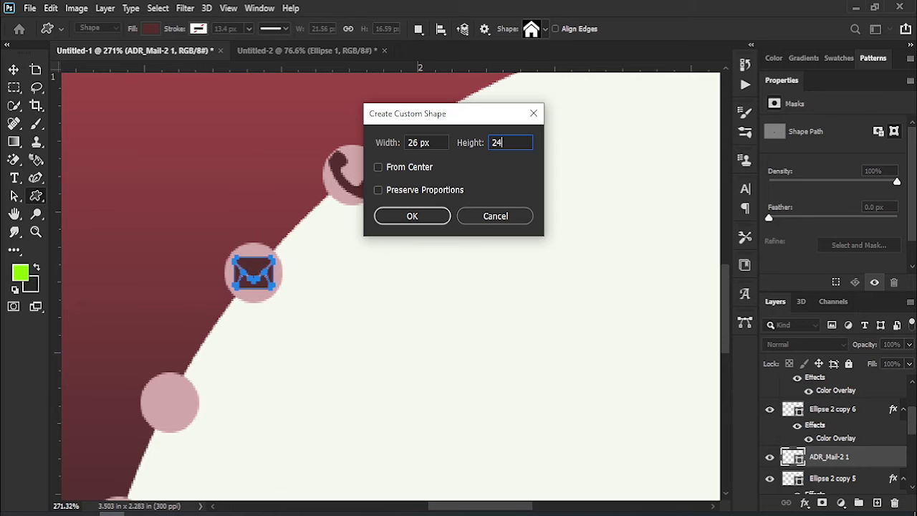
key(Return)
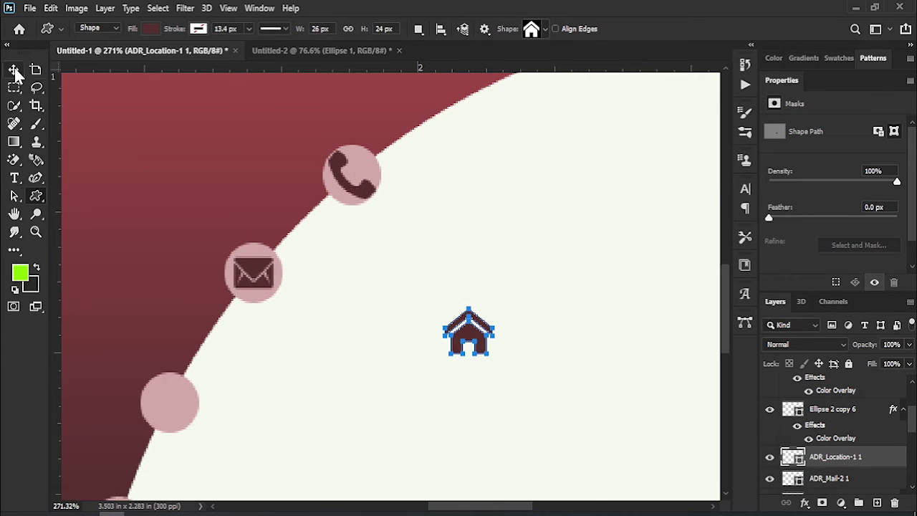
click(14, 69)
drag(473, 332, 345, 388)
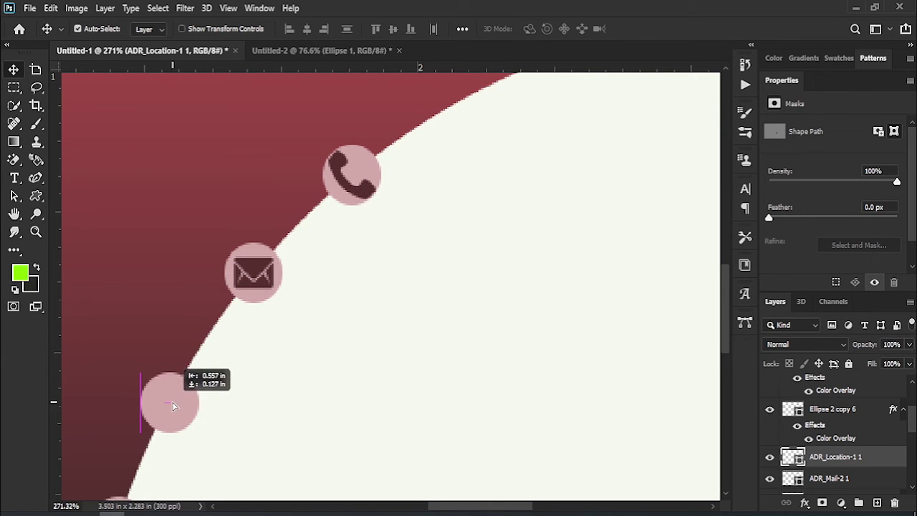
drag(877, 460, 835, 398)
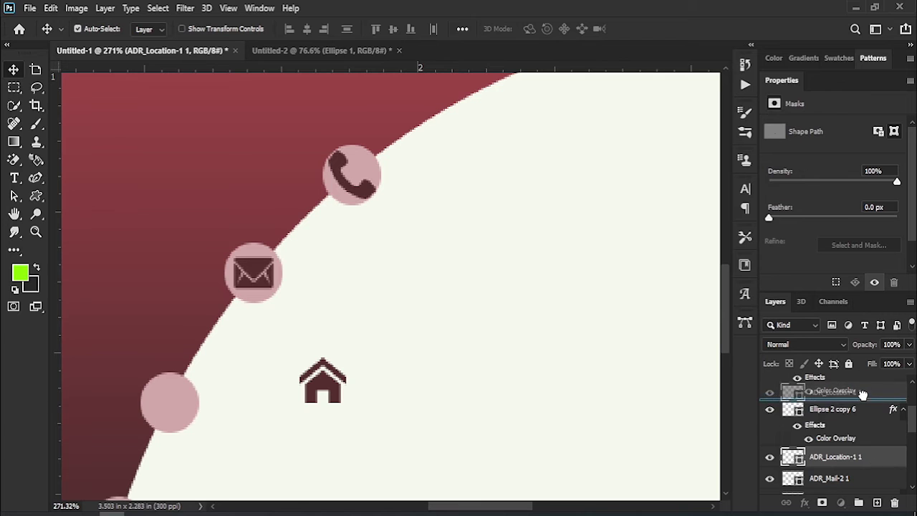
drag(322, 383, 175, 399)
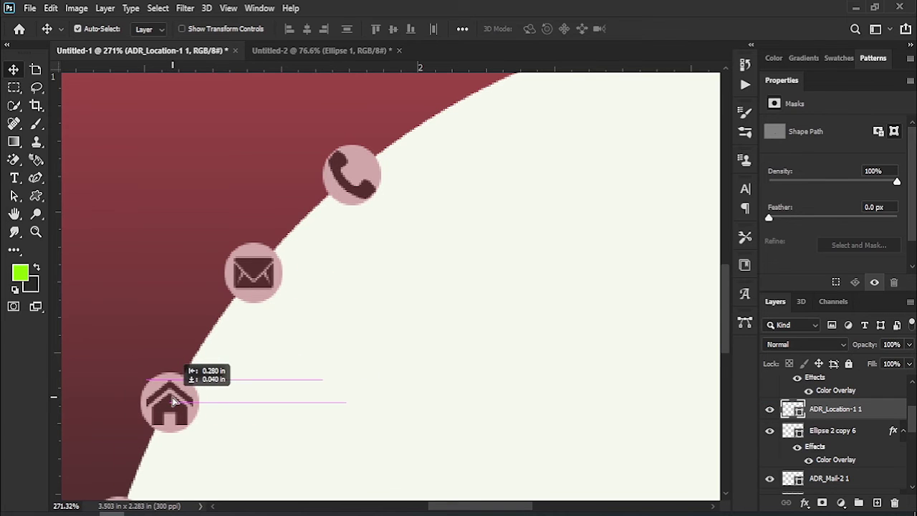
drag(175, 400, 372, 206)
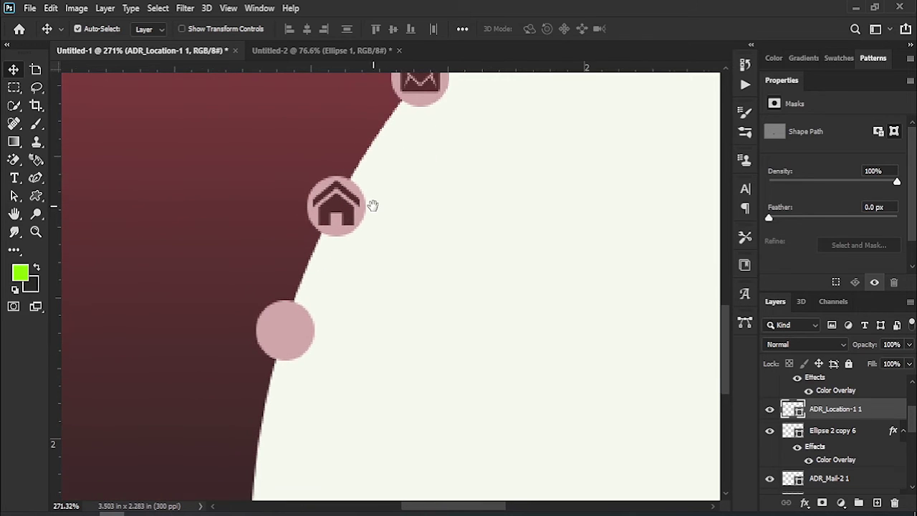
Add a 26 × 24 px globe icon above Ellipse 2 copy 7, centred in the lower circle.
click(36, 199)
click(544, 29)
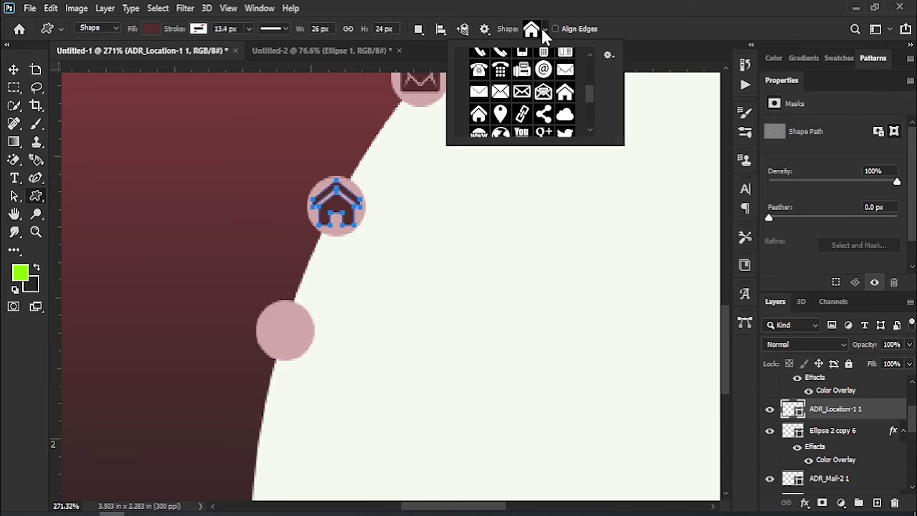
scroll(591, 102, down, 3)
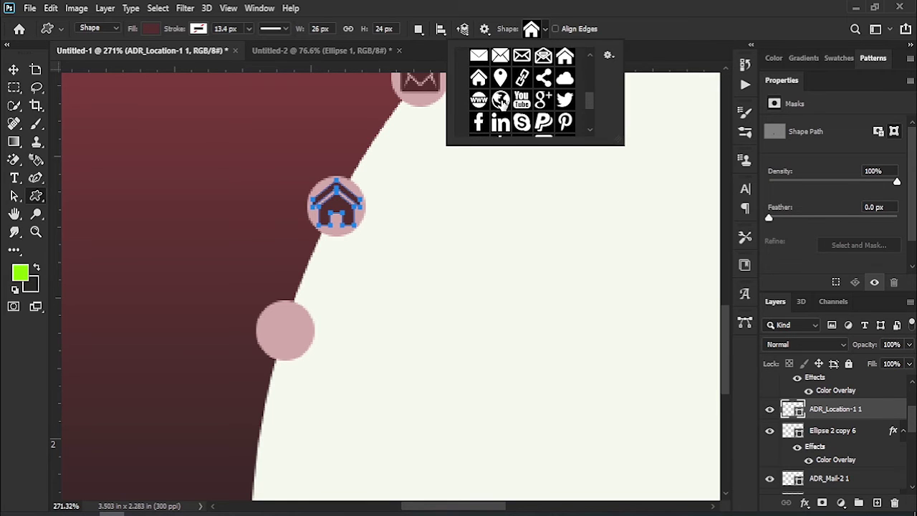
click(407, 351)
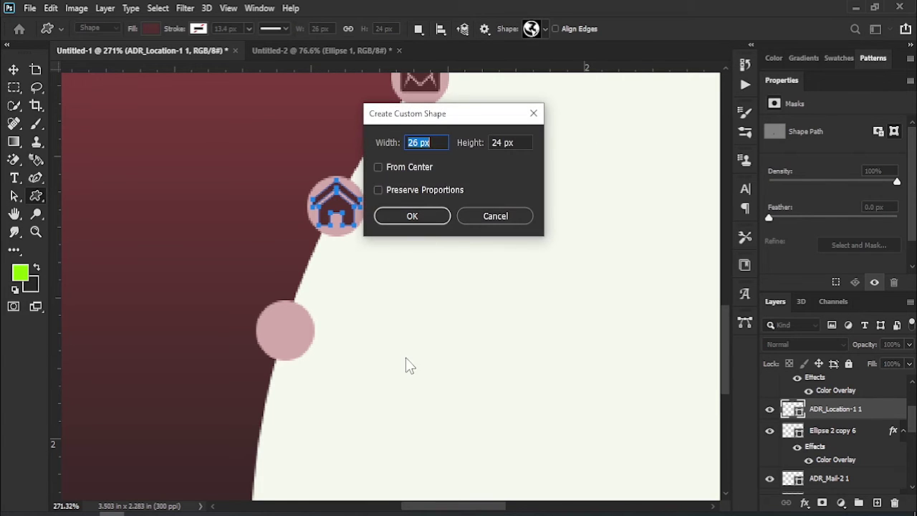
click(429, 219)
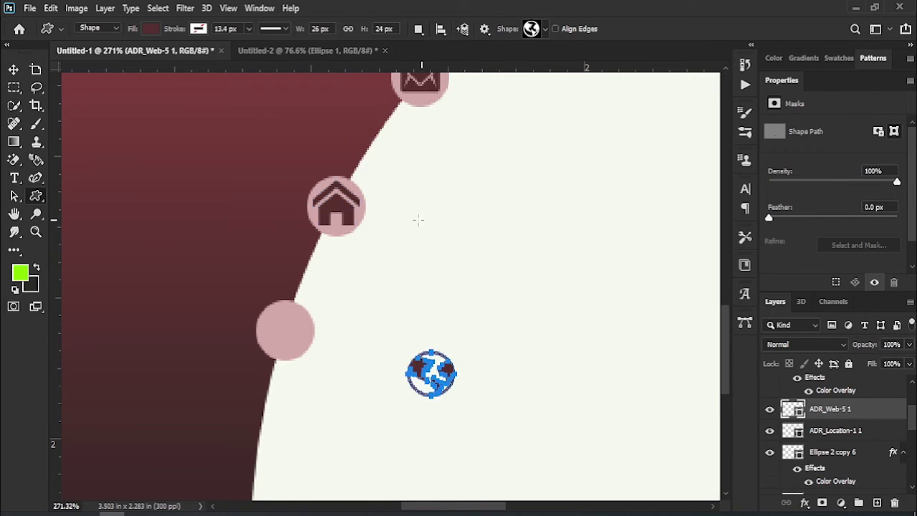
click(12, 75)
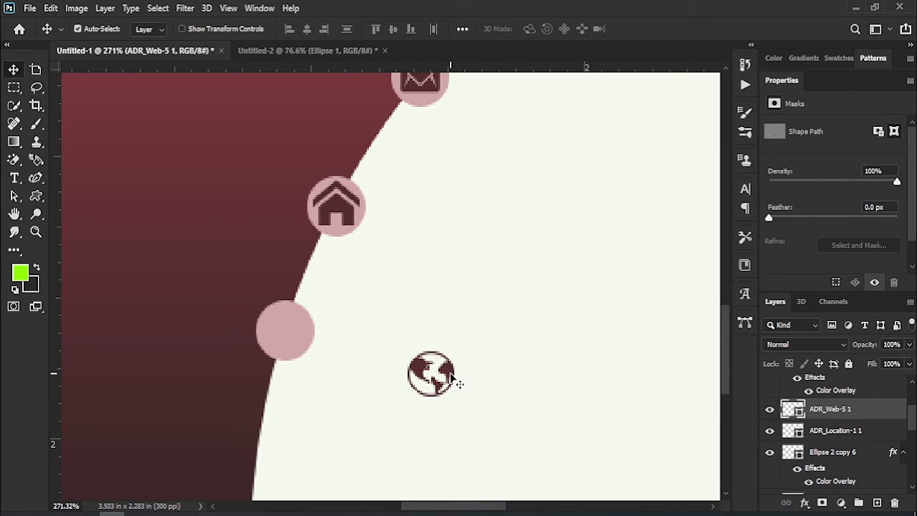
drag(452, 380, 334, 307)
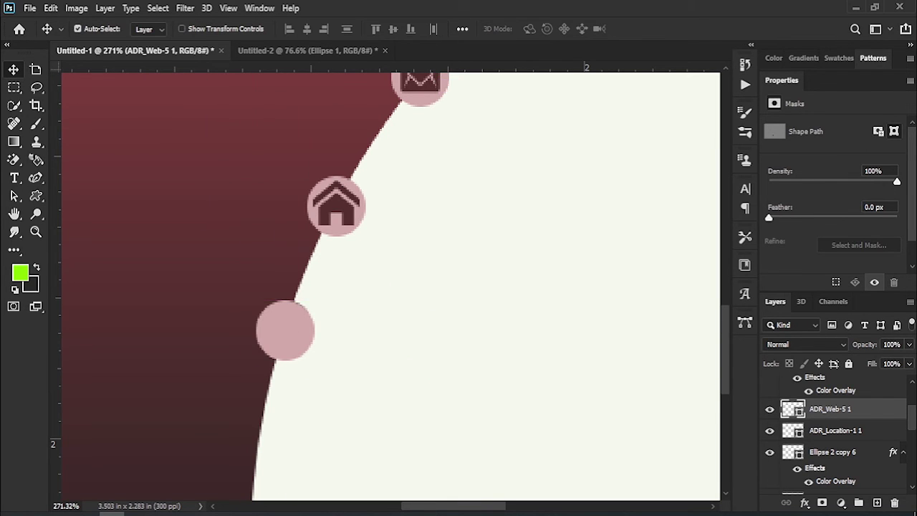
drag(864, 423, 863, 403)
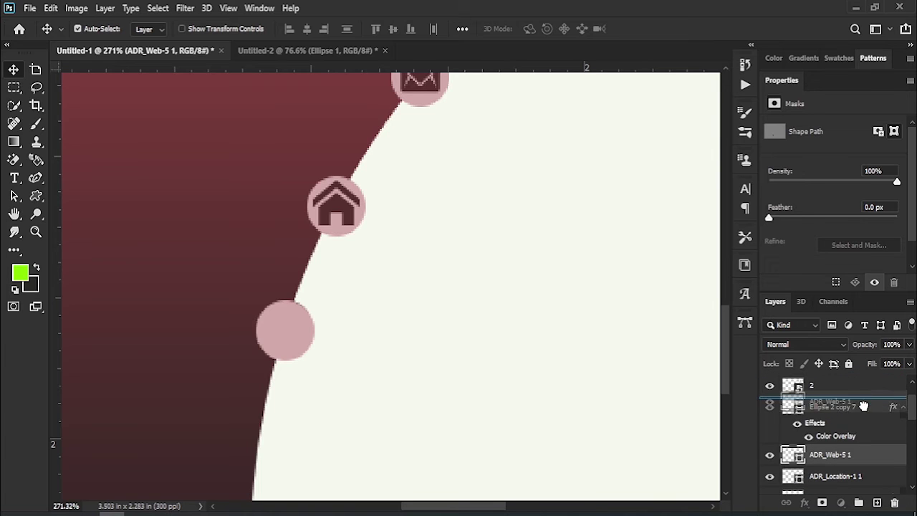
drag(305, 319, 304, 326)
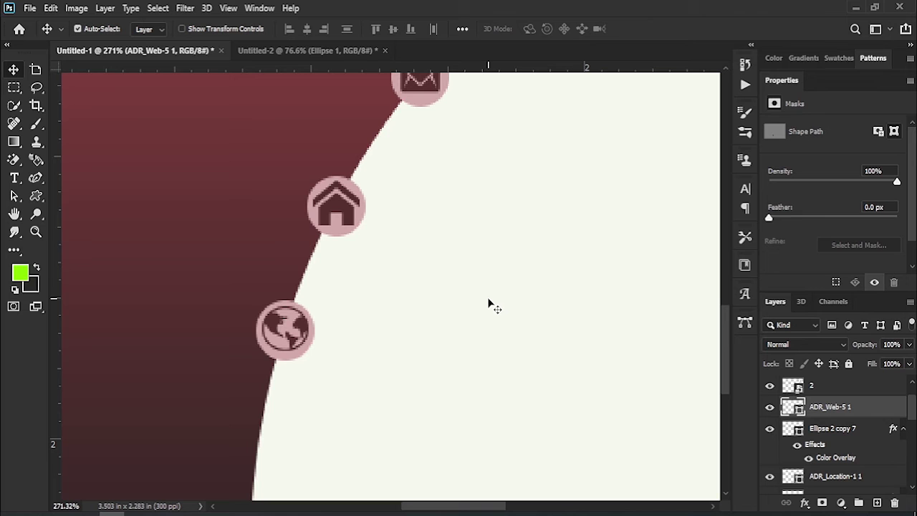
key(Left)
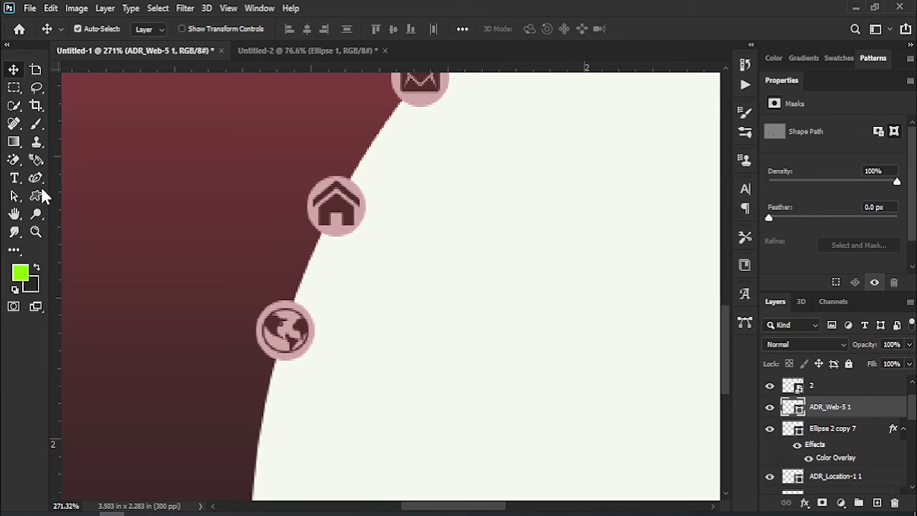
click(36, 231)
Line up the 'Lorem ipsum dolor sit' contact text beside the phone icon.
scroll(475, 292, down, 3)
drag(479, 202, 479, 320)
scroll(478, 320, down, 2)
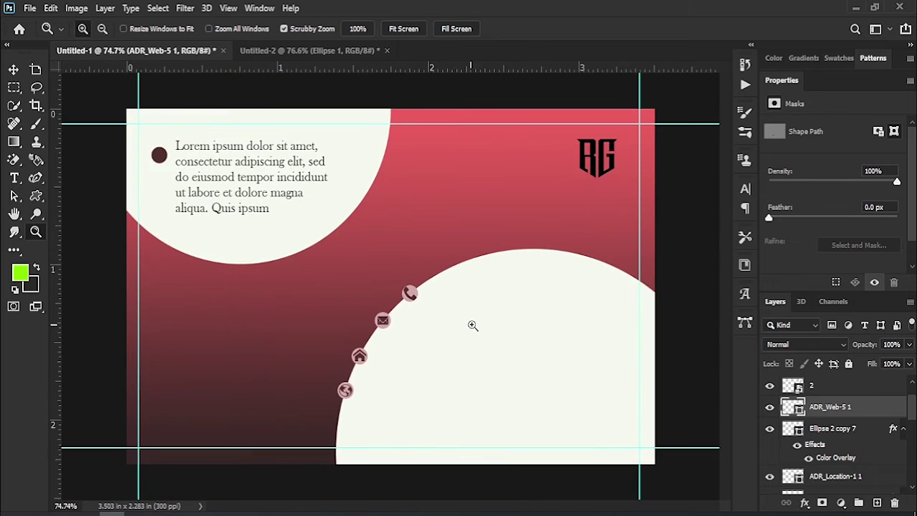
scroll(408, 341, up, 7)
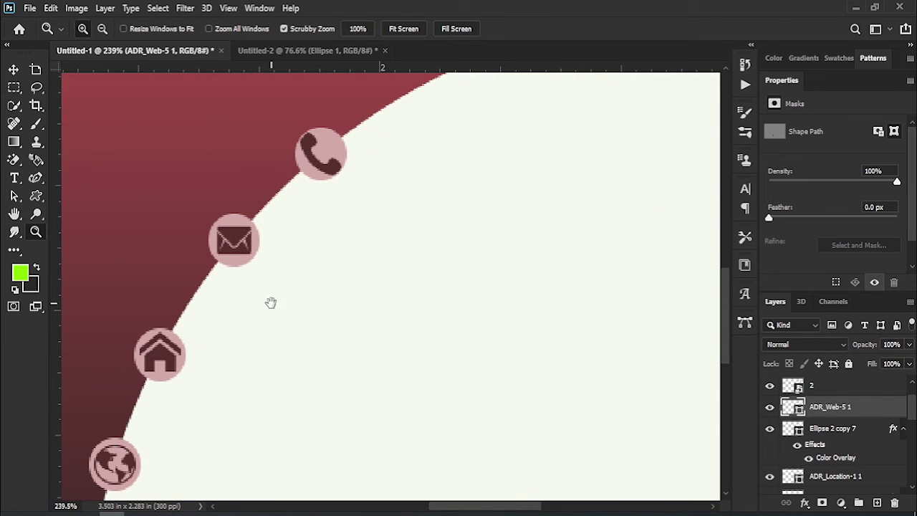
click(15, 178)
drag(511, 256, 283, 342)
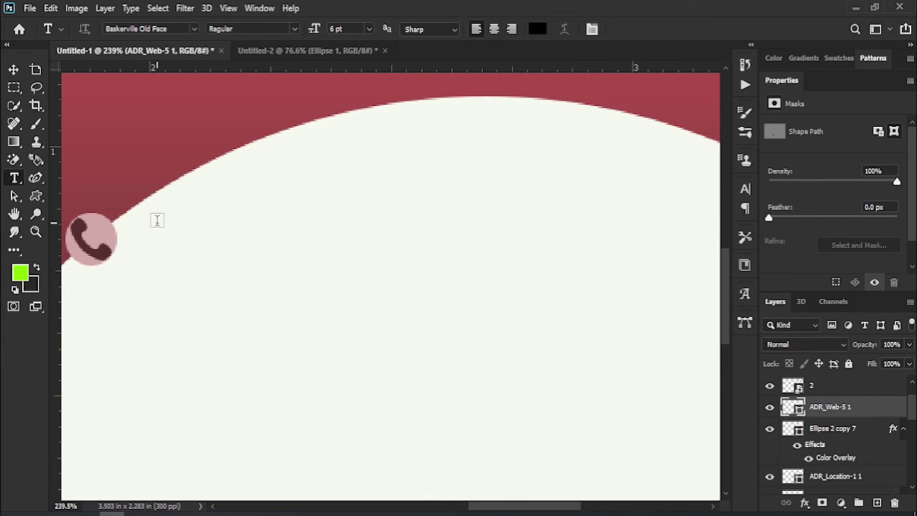
drag(153, 218, 559, 263)
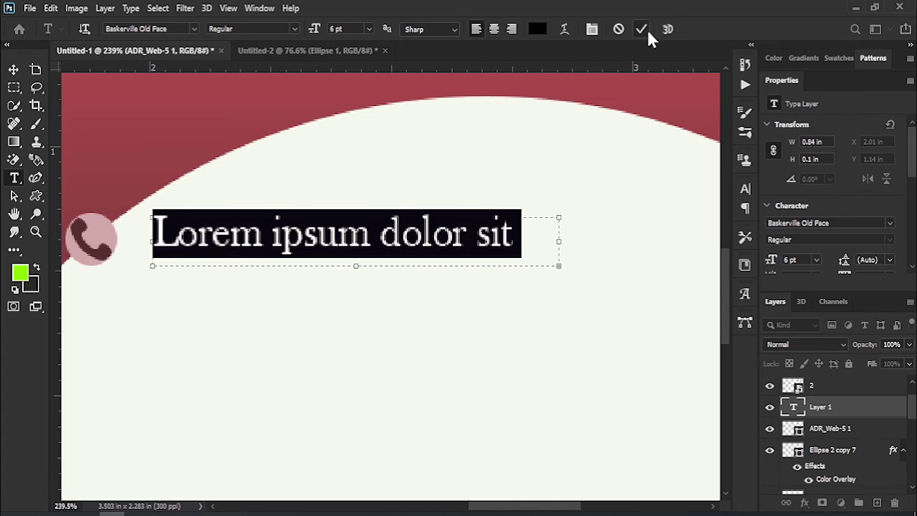
click(648, 32)
click(14, 69)
drag(166, 294, 337, 258)
drag(463, 204, 374, 302)
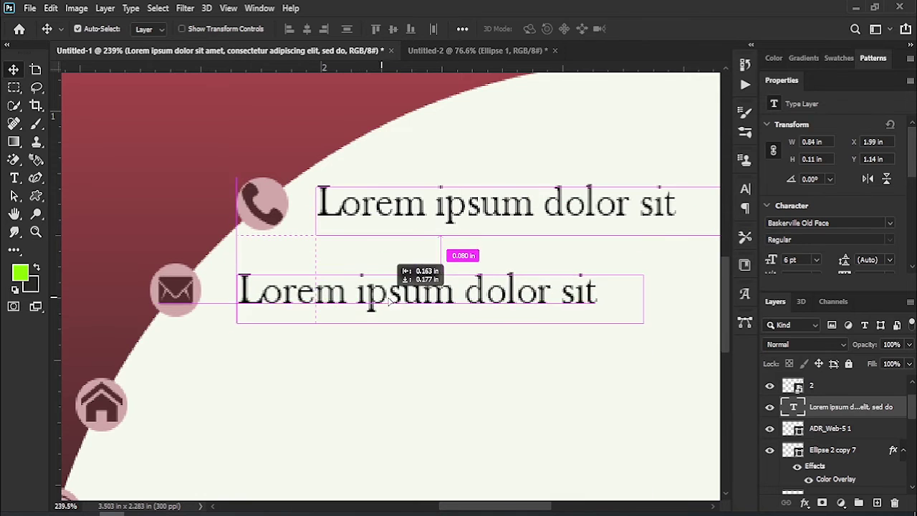
Duplicate the text line beside the house icon, nudged slightly down.
drag(231, 420, 327, 307)
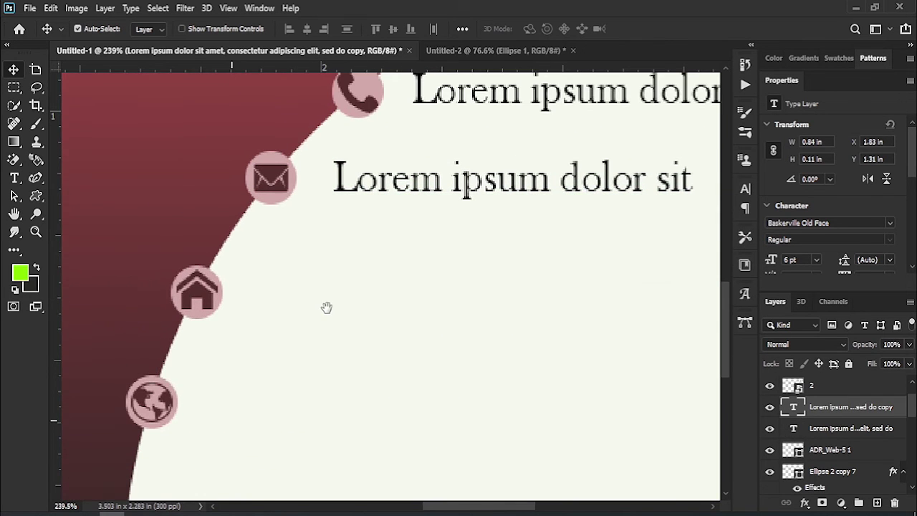
mouse_move(405, 189)
mouse_down()
mouse_move(319, 298)
mouse_move(320, 289)
mouse_up()
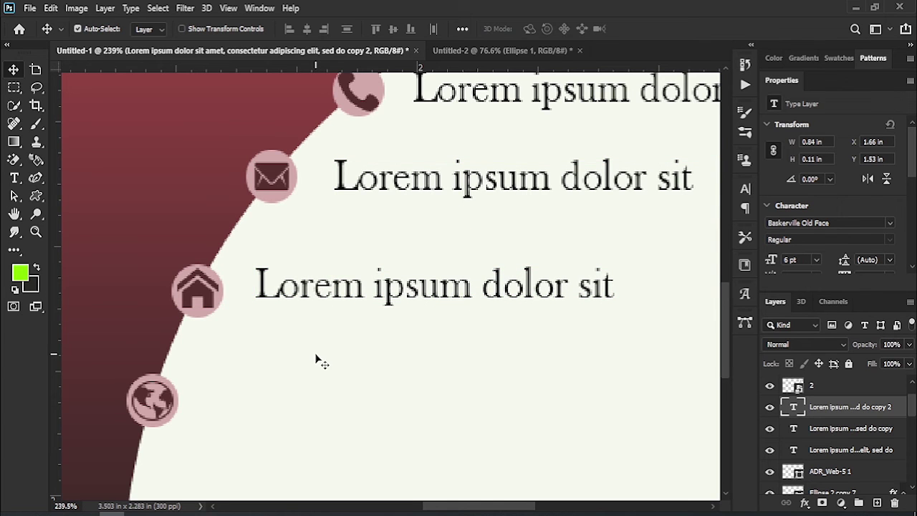
key(Down)
key(Down)
key(Down)
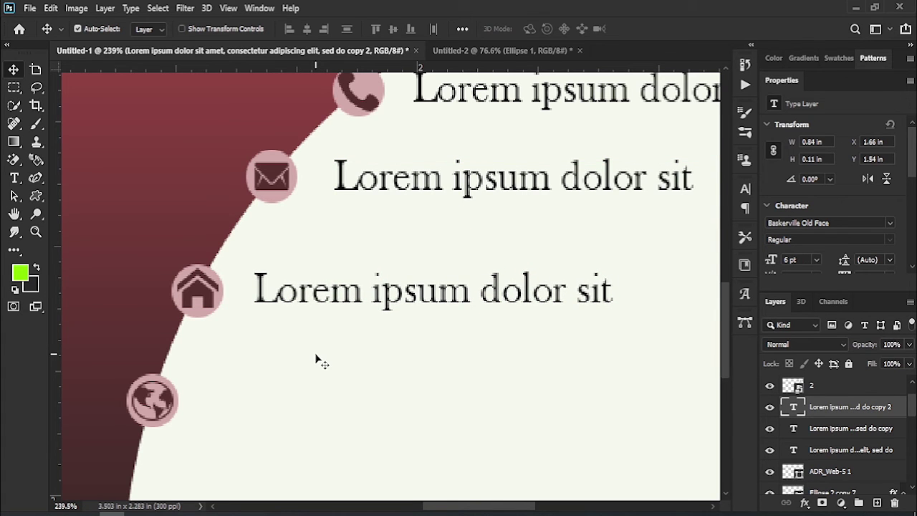
Place another copy beside the globe icon, fine-tune it, and zoom out to the whole card.
drag(300, 418, 353, 326)
drag(388, 204, 341, 308)
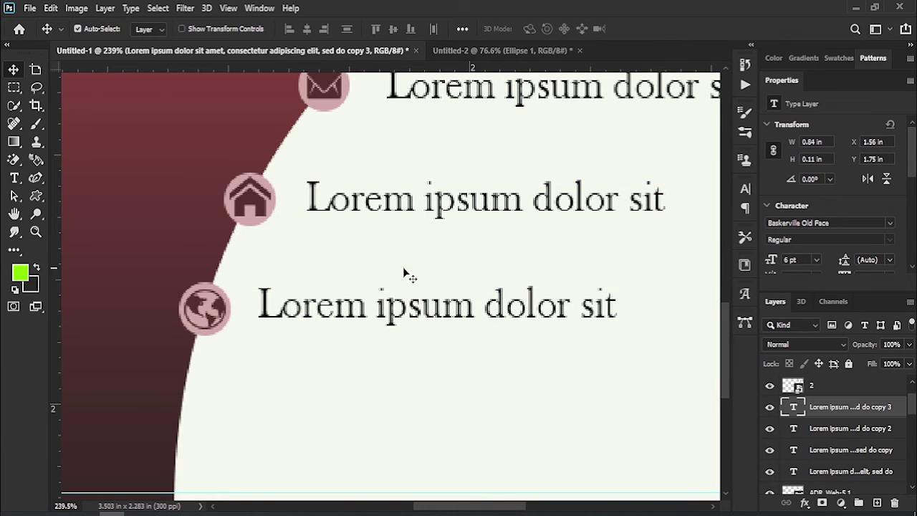
drag(425, 219, 358, 329)
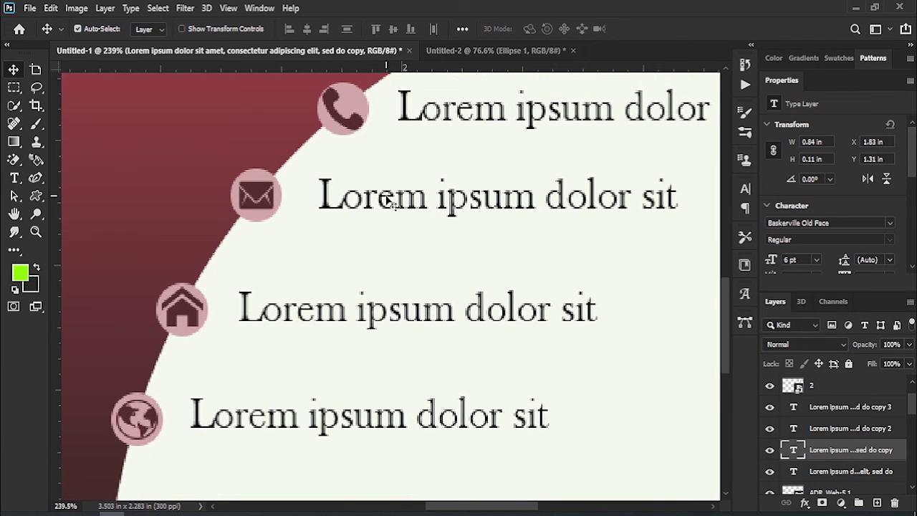
drag(391, 202, 389, 206)
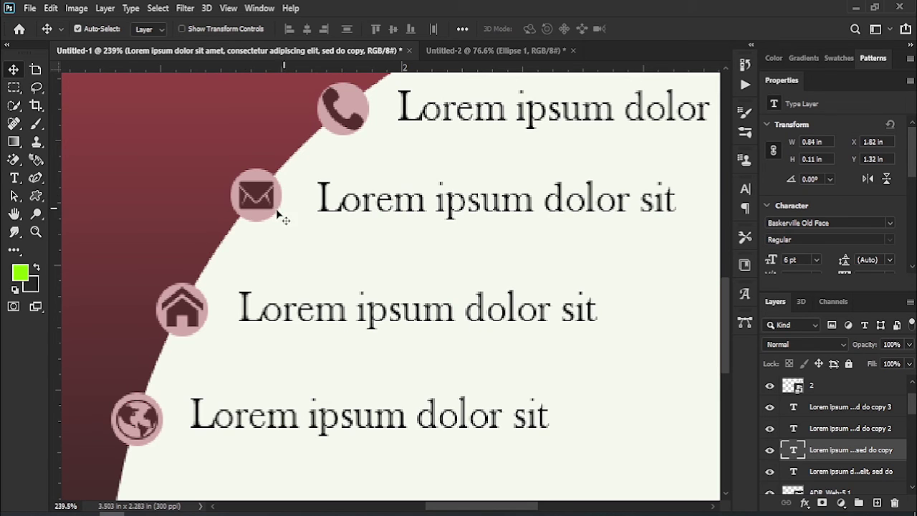
click(34, 232)
drag(430, 318, 390, 251)
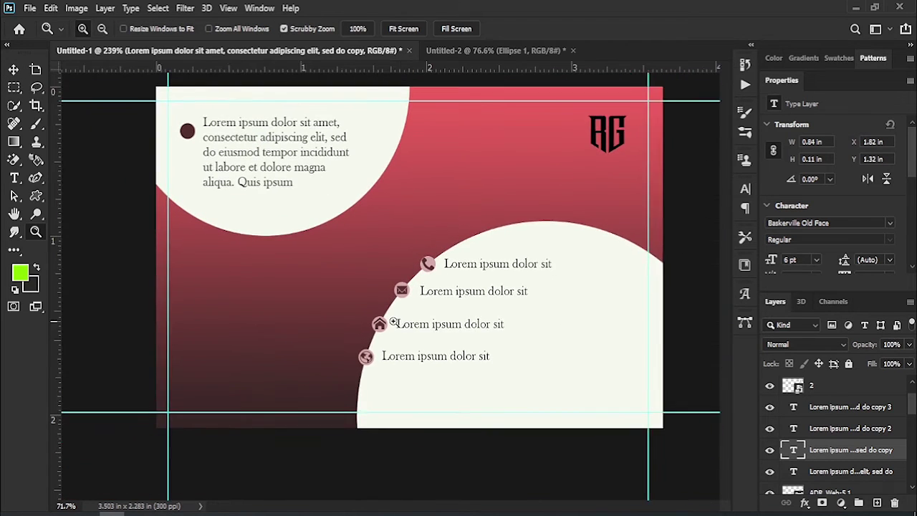
Copy the dark bullet circle, give it a #f4f8ee cream Color Overlay, and move it bottom-left.
click(13, 70)
mouse_move(170, 162)
mouse_down()
mouse_move(193, 381)
mouse_move(181, 400)
mouse_up()
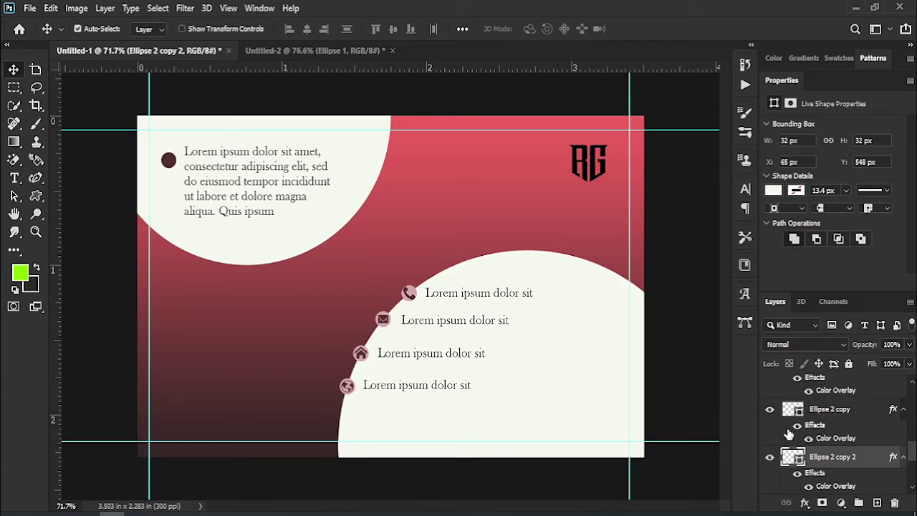
double_click(789, 433)
click(424, 306)
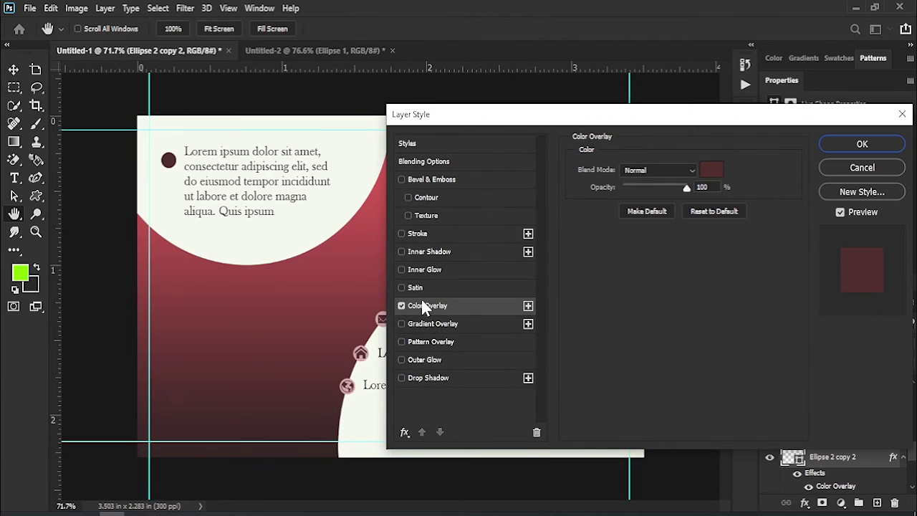
click(713, 169)
click(338, 217)
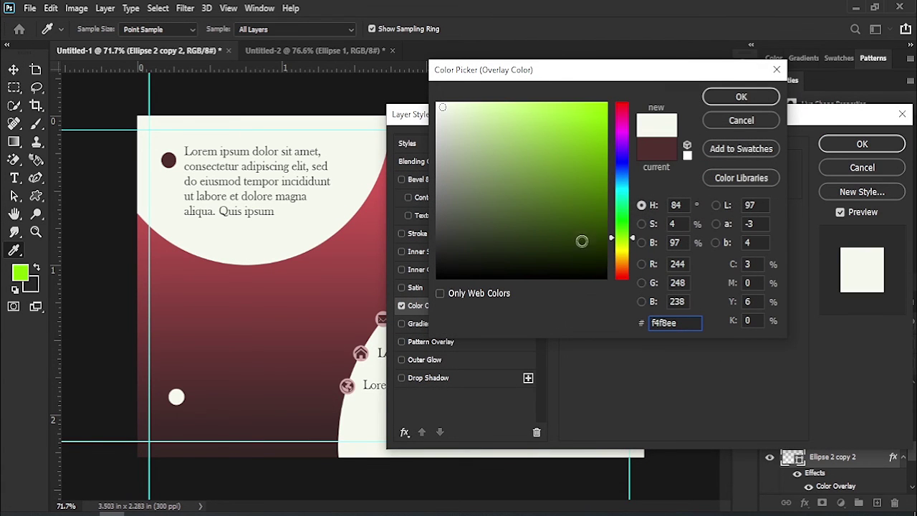
click(752, 97)
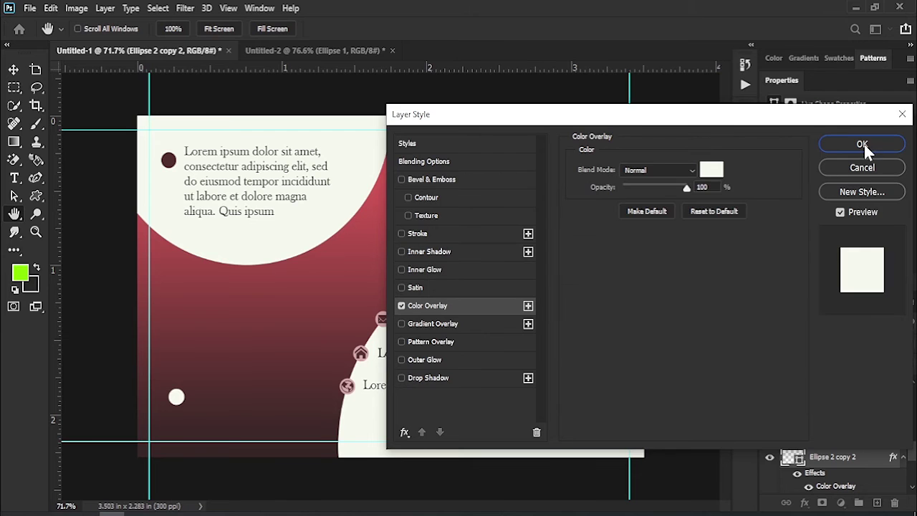
click(862, 145)
drag(179, 405, 170, 429)
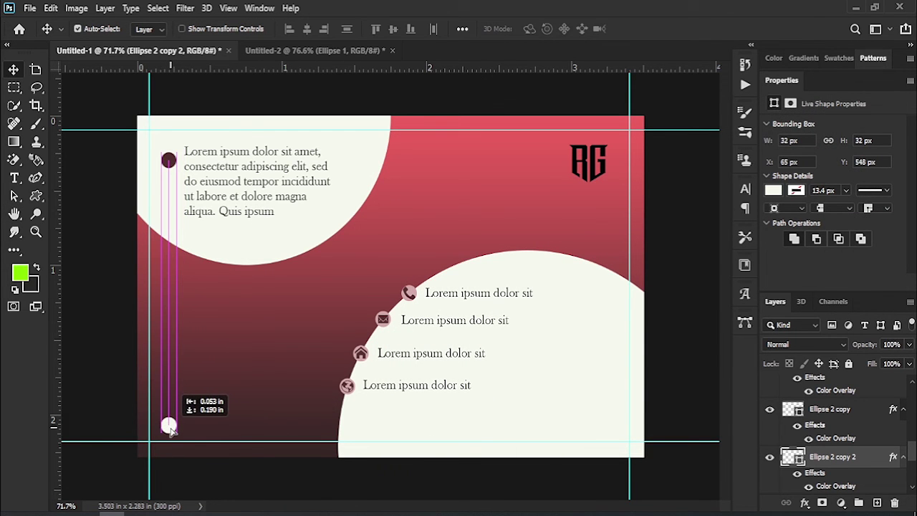
click(255, 484)
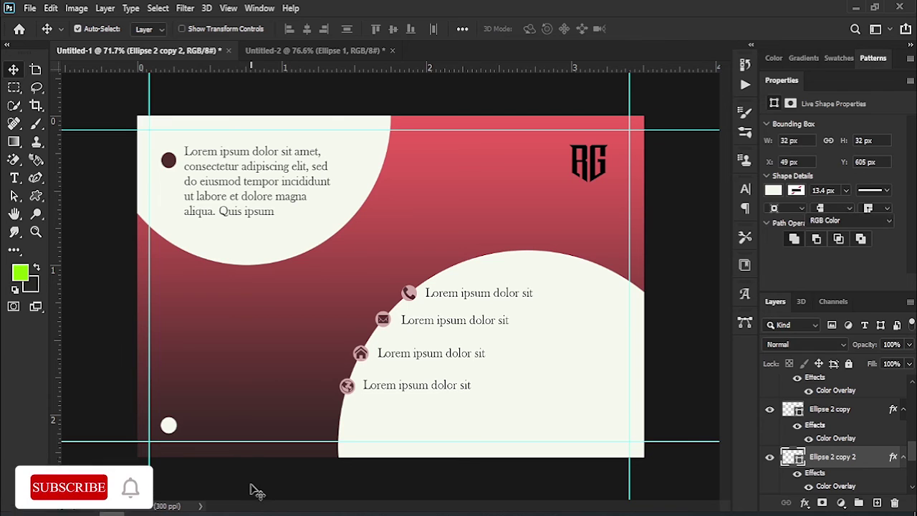
On Untitled-2, place 1649792024.png scaled to 0.41 × 0.41 in at the top-left corner.
click(245, 50)
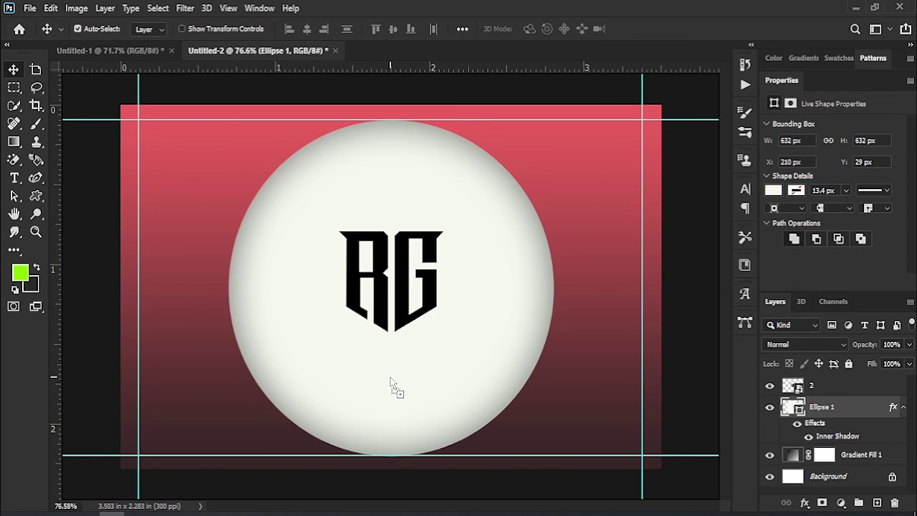
drag(391, 385, 382, 376)
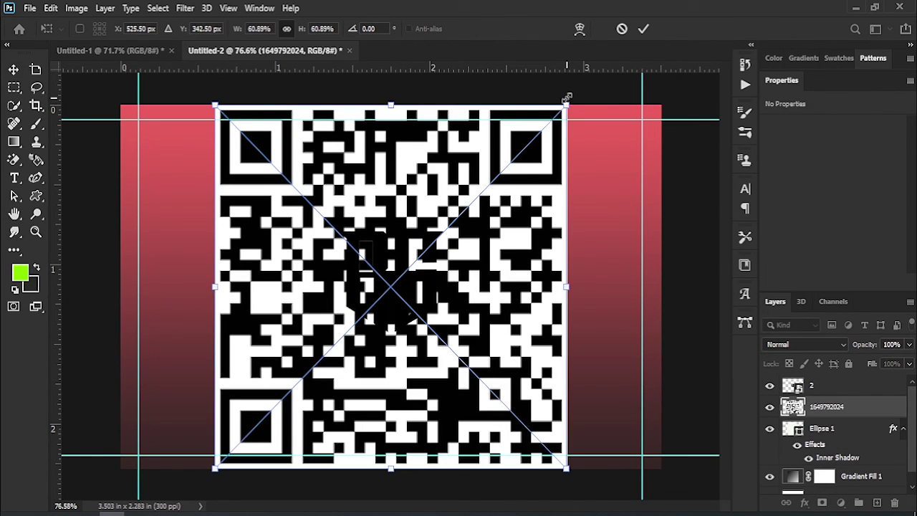
drag(568, 103, 303, 428)
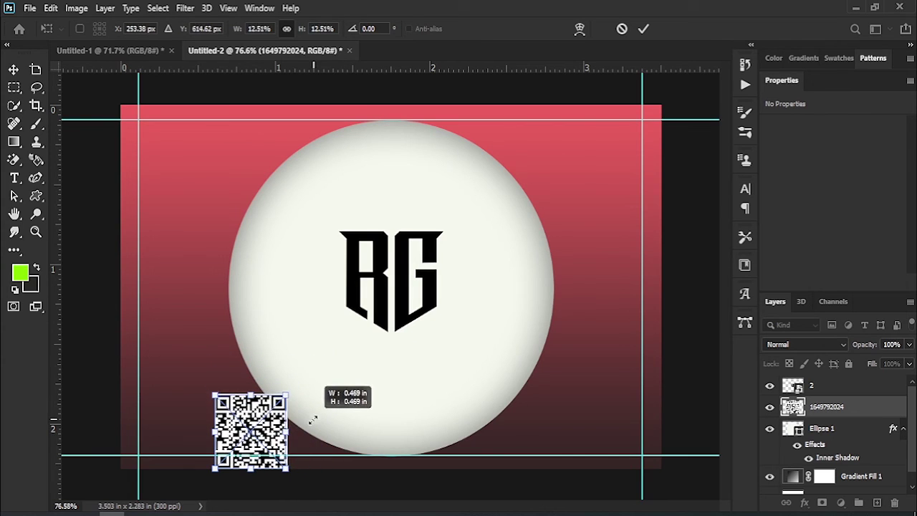
drag(253, 437, 182, 161)
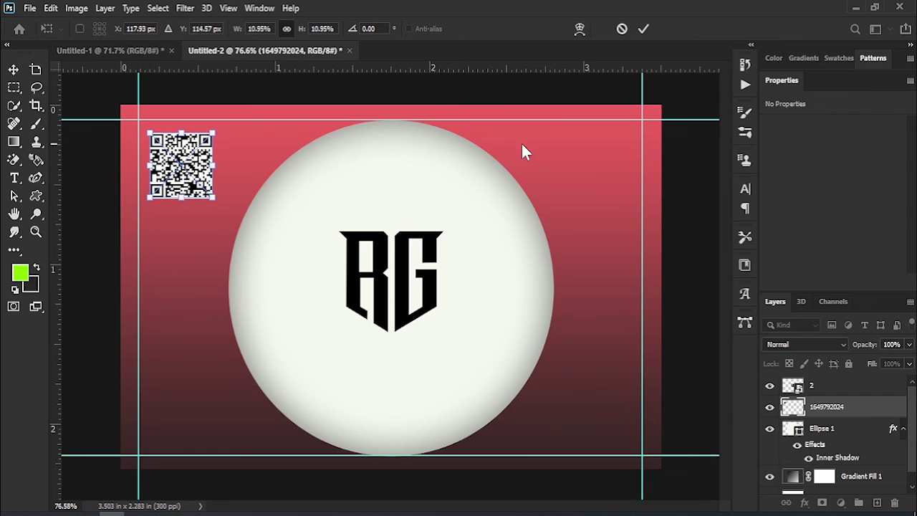
click(643, 31)
right_click(35, 199)
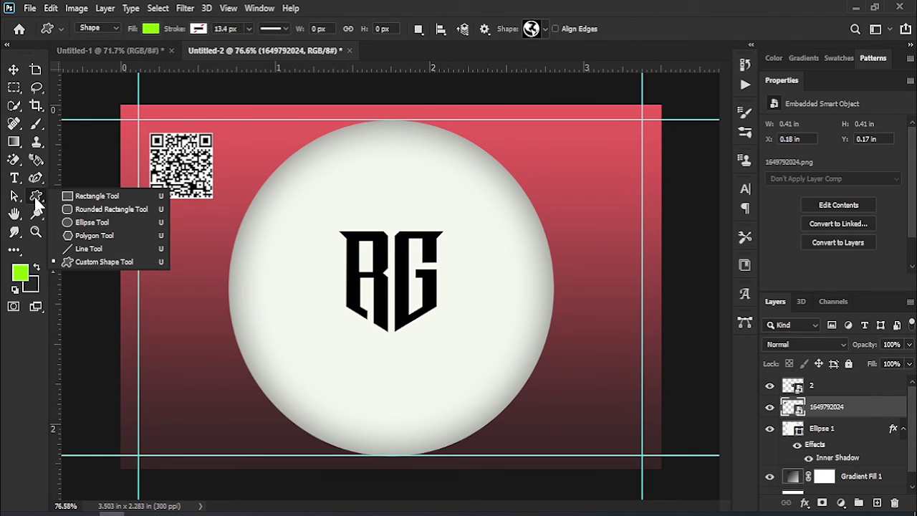
Draw a cream ellipse over the QR code and shift it up-left past the corner.
click(83, 220)
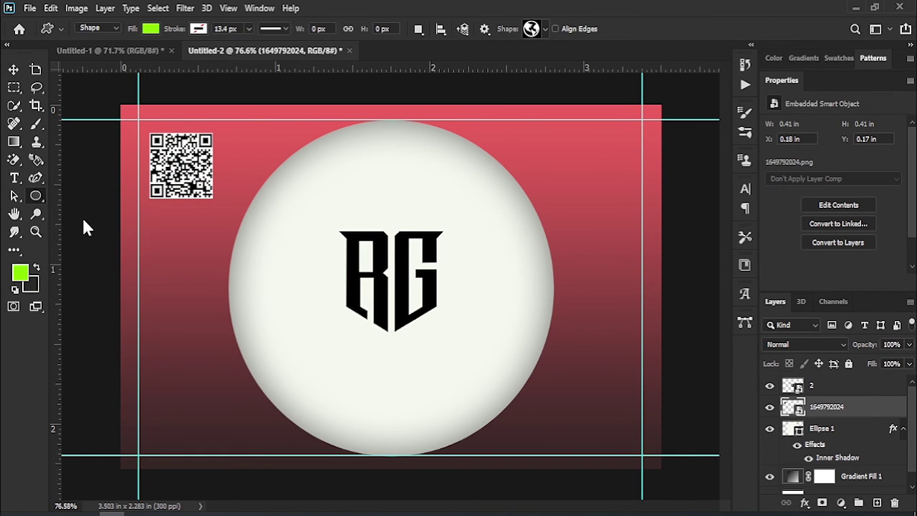
click(848, 430)
mouse_move(158, 244)
mouse_down()
mouse_move(281, 293)
mouse_move(282, 270)
mouse_up()
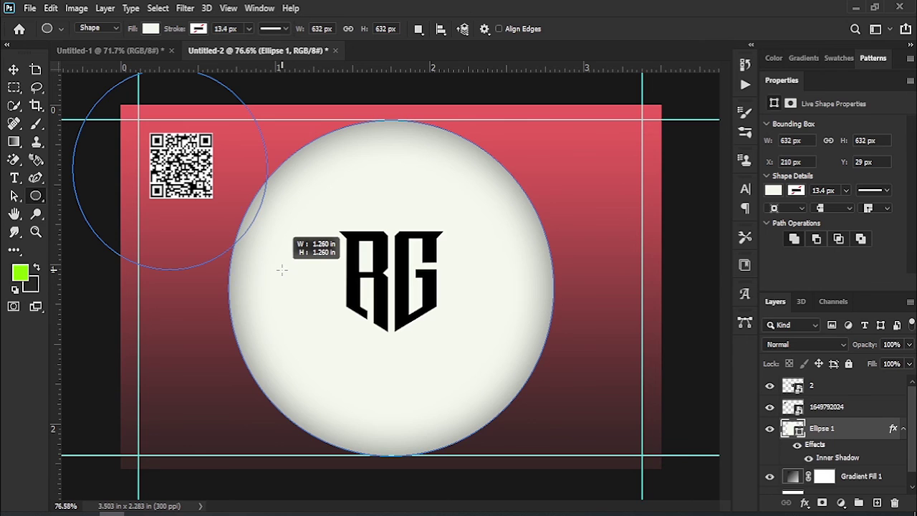
drag(282, 270, 283, 270)
click(15, 71)
drag(200, 233, 194, 211)
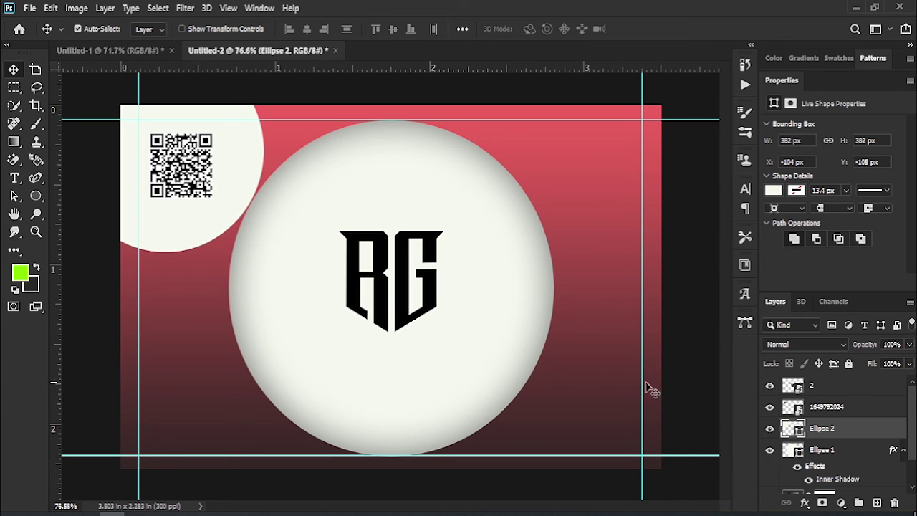
Give the circle an Inner Shadow, re-seat the QR code inside it, and return to Untitled-1.
double_click(873, 433)
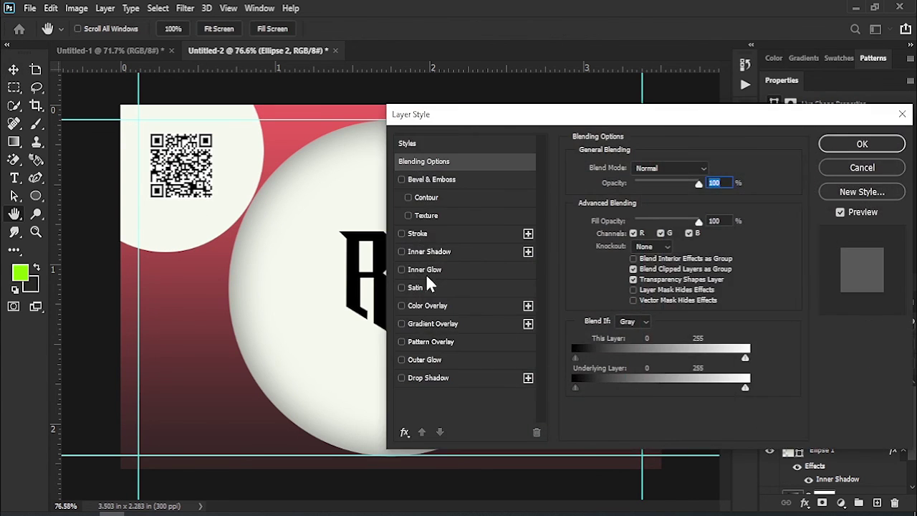
click(402, 252)
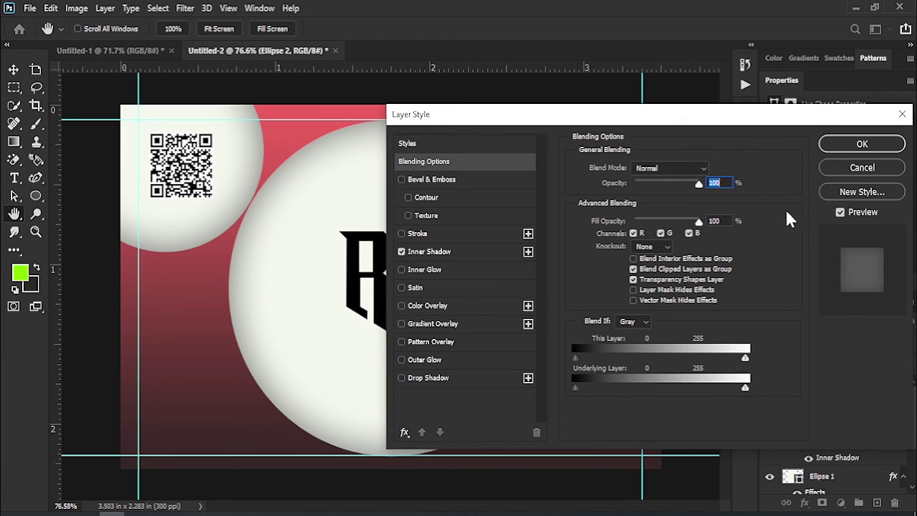
click(864, 145)
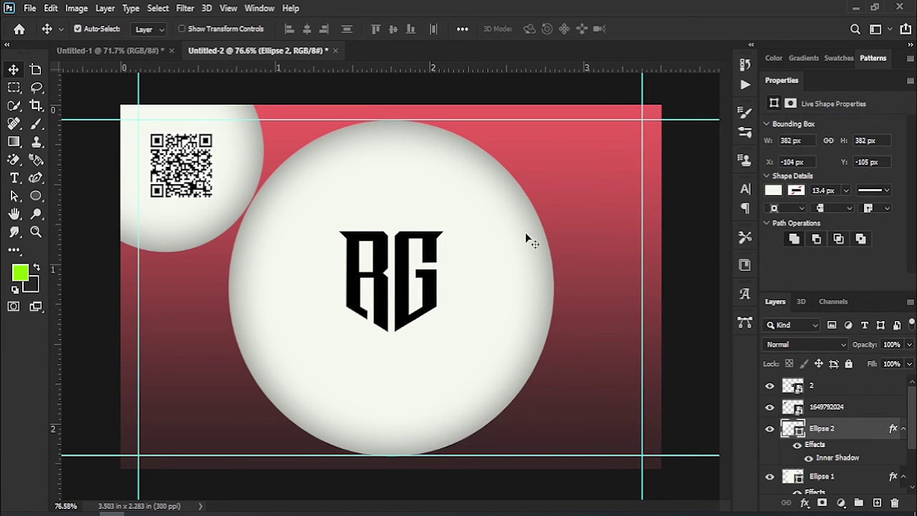
drag(184, 174, 183, 161)
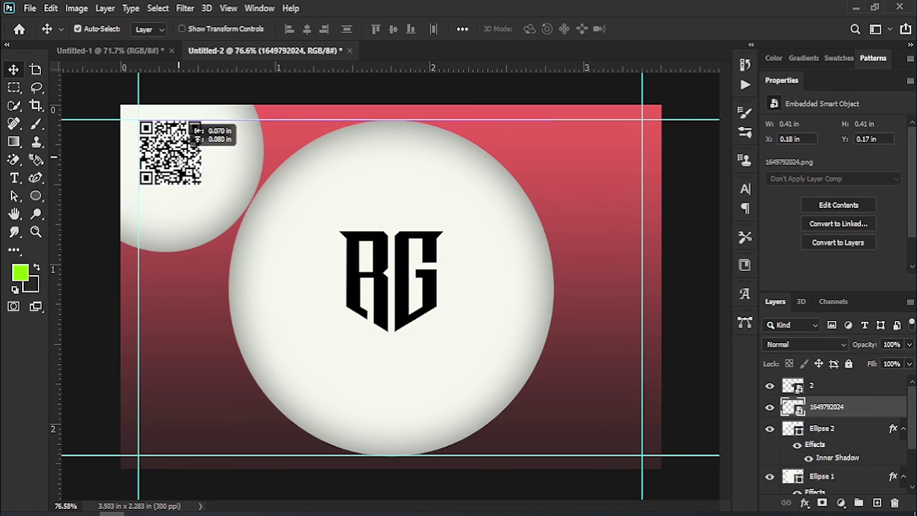
drag(183, 162, 185, 174)
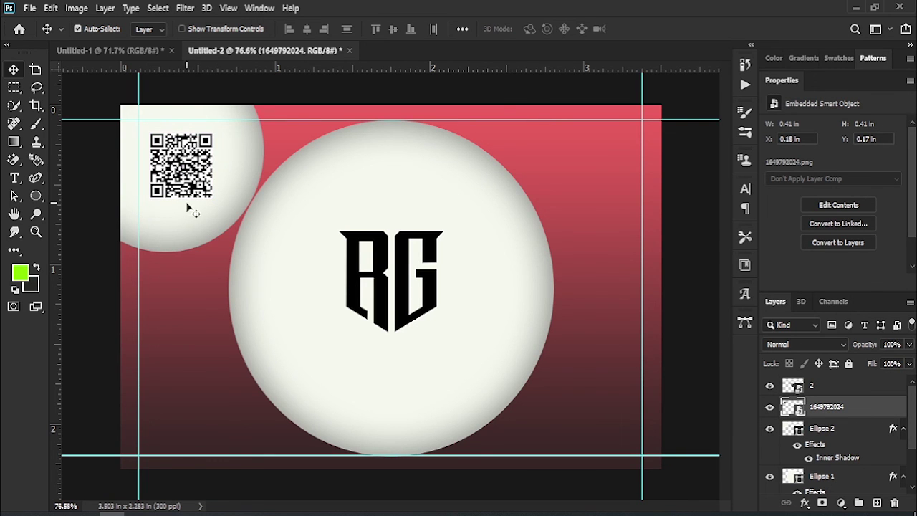
click(99, 51)
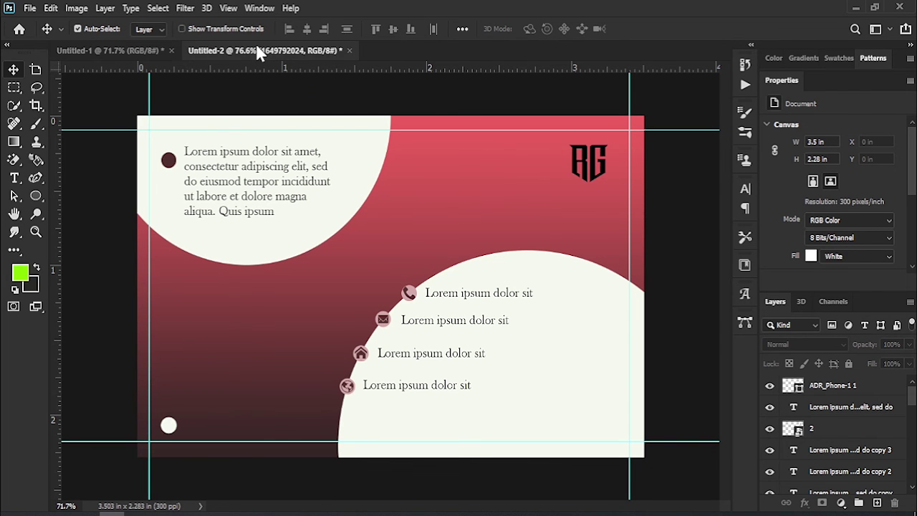
click(247, 49)
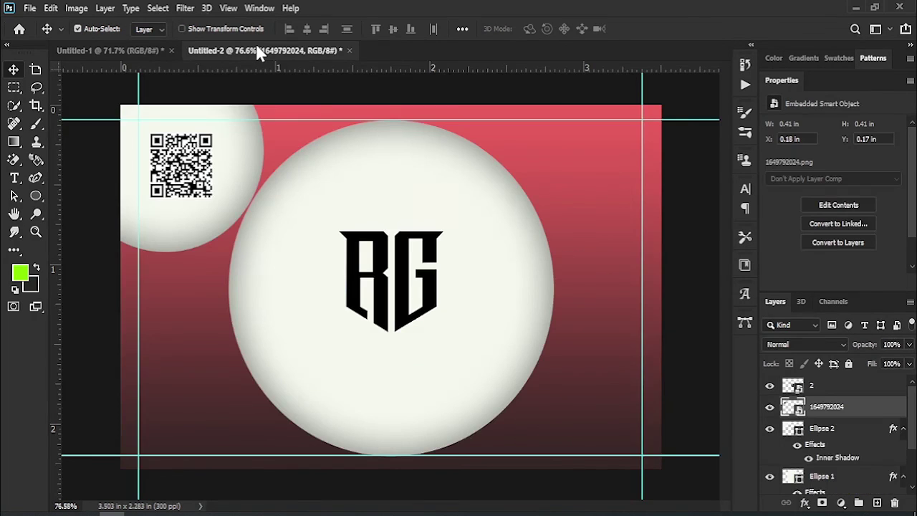
click(73, 53)
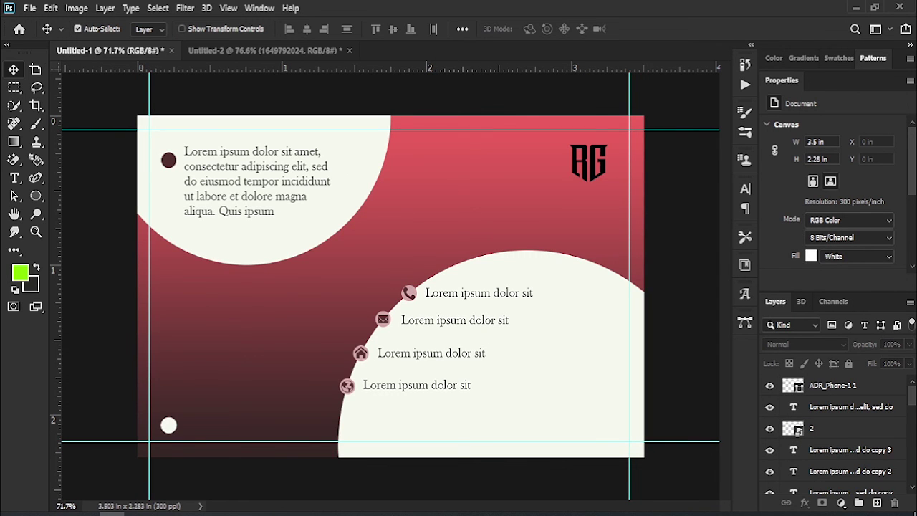